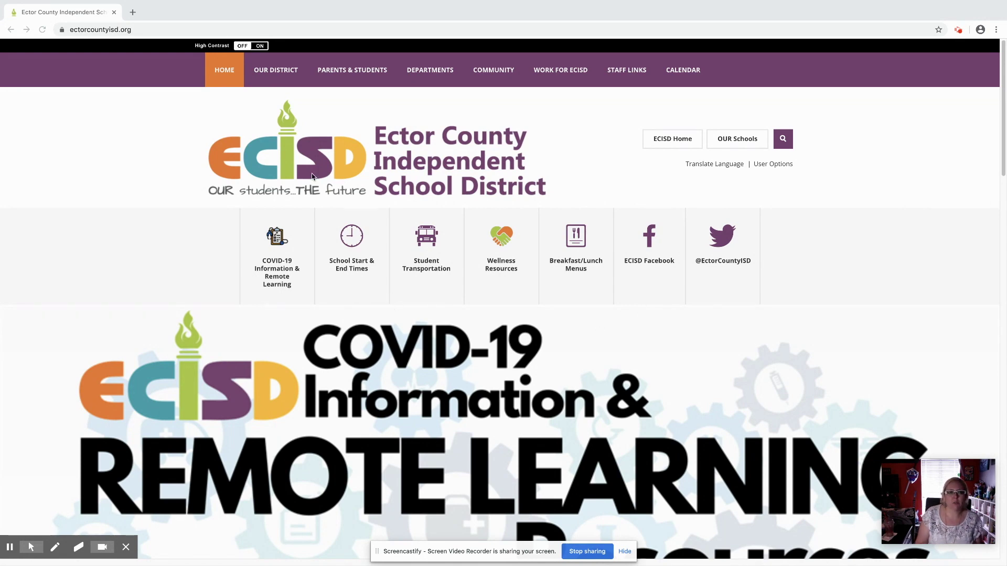
From the ECISD Parents & Students page, follow the Classlink link under Important Links.
left_click(354, 73)
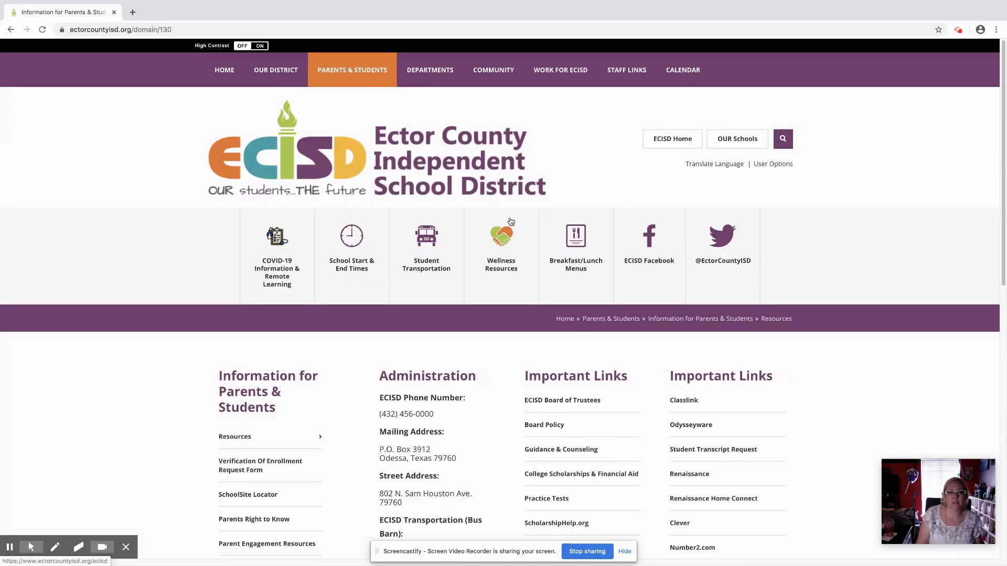
left_click(682, 401)
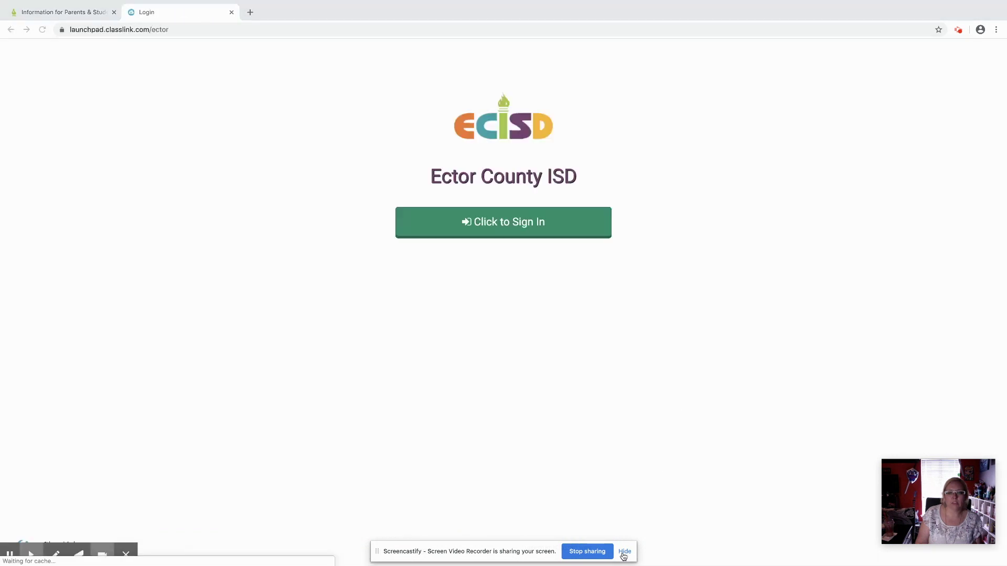
Sign in to ClassLink with the ECISD student ID and password.
left_click(494, 223)
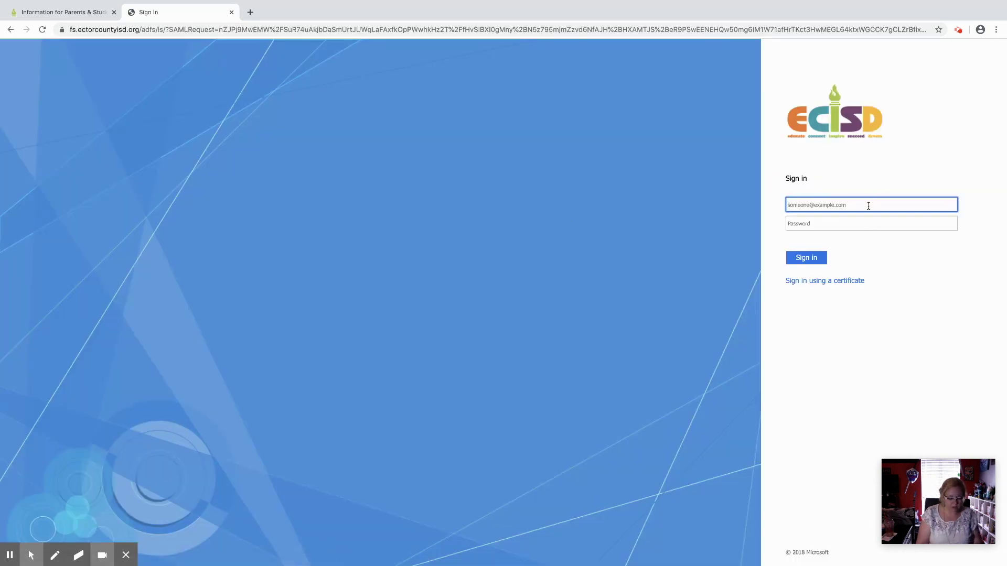
type("ro")
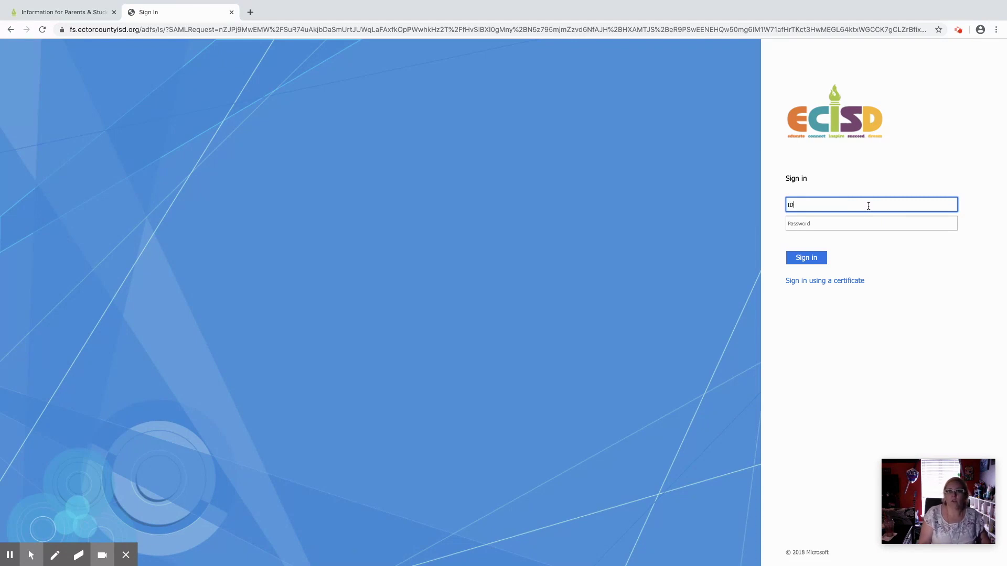
left_click(838, 222)
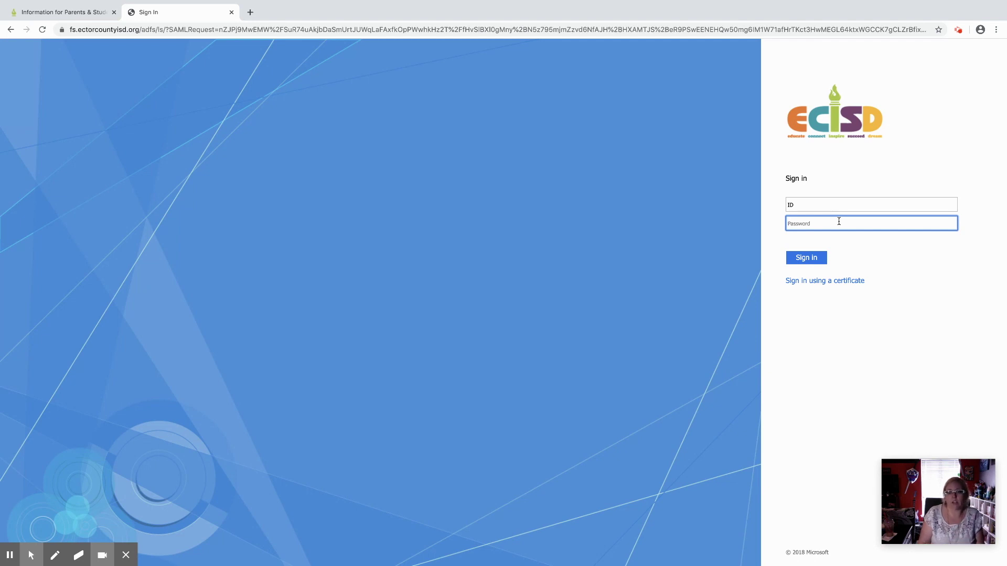
left_click(806, 256)
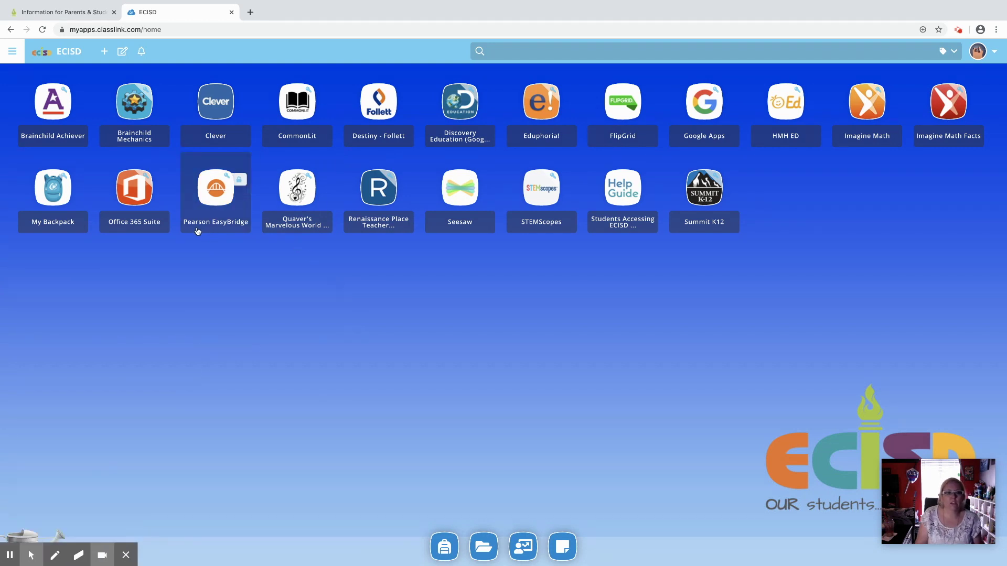
Launch Pearson EasyBridge without the extension, then return to the ECISD ClassLink tab.
left_click(218, 205)
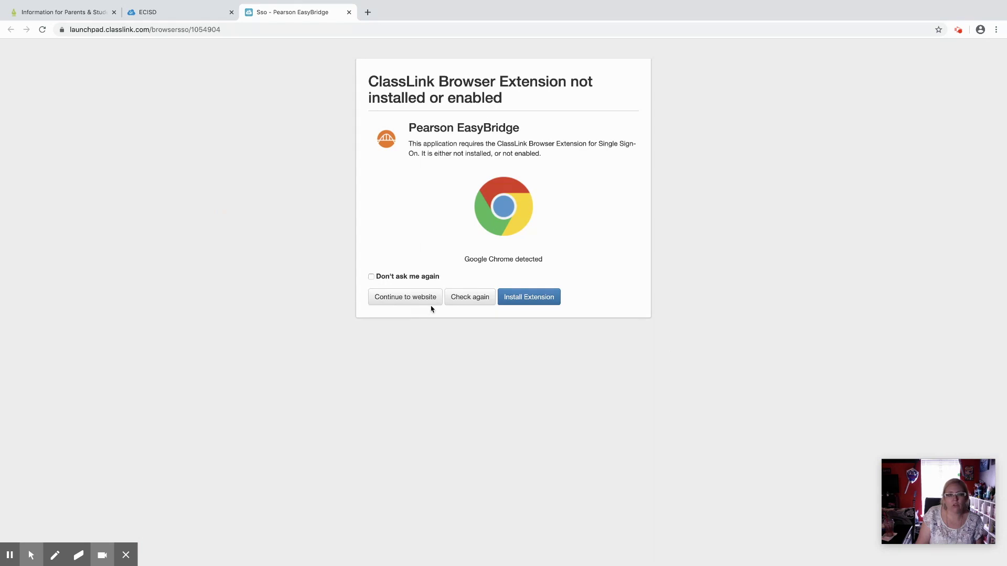
left_click(407, 302)
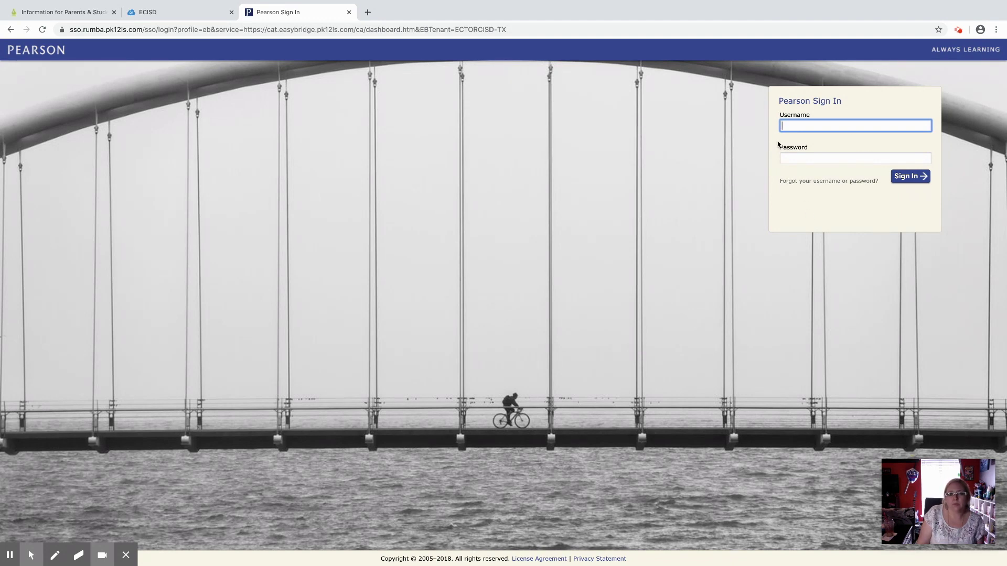
left_click(179, 12)
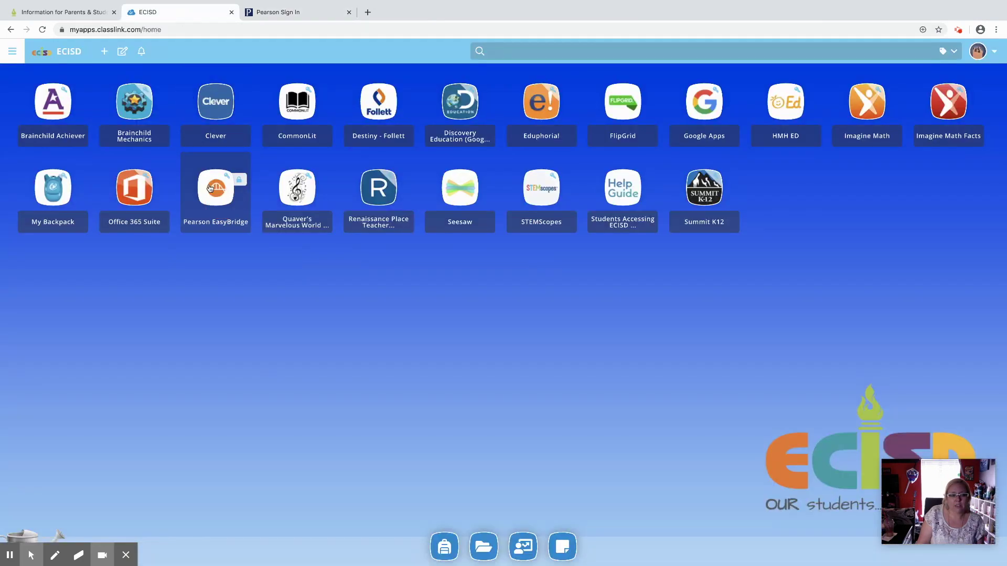
Read the Pearson EasyBridge More Info login instructions, then go to the Pearson sign-in tab.
right_click(224, 194)
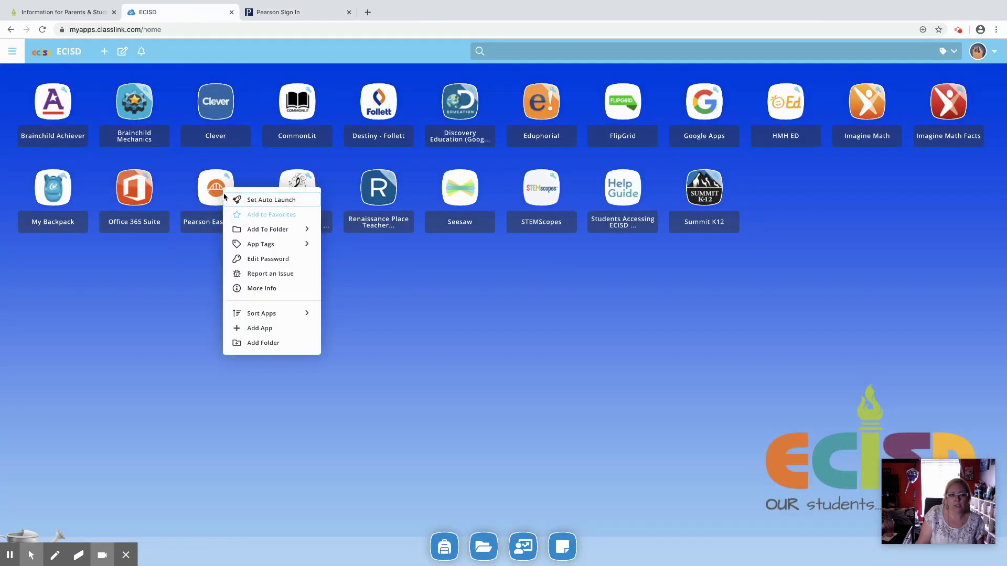
left_click(262, 288)
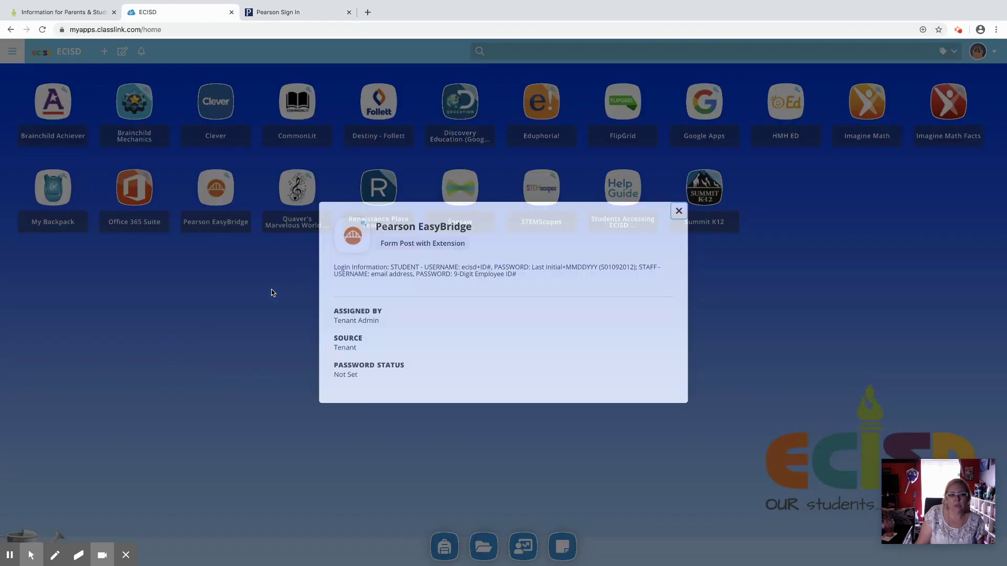
mouse_move(333, 271)
left_mouse_down()
mouse_move(552, 266)
mouse_move(631, 275)
left_mouse_up()
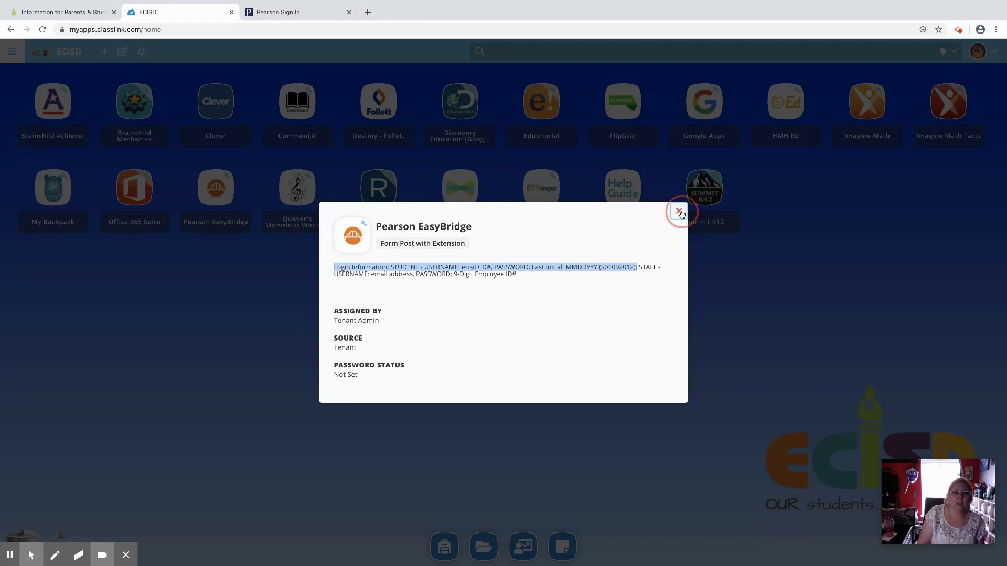
left_click(678, 210)
left_click(291, 11)
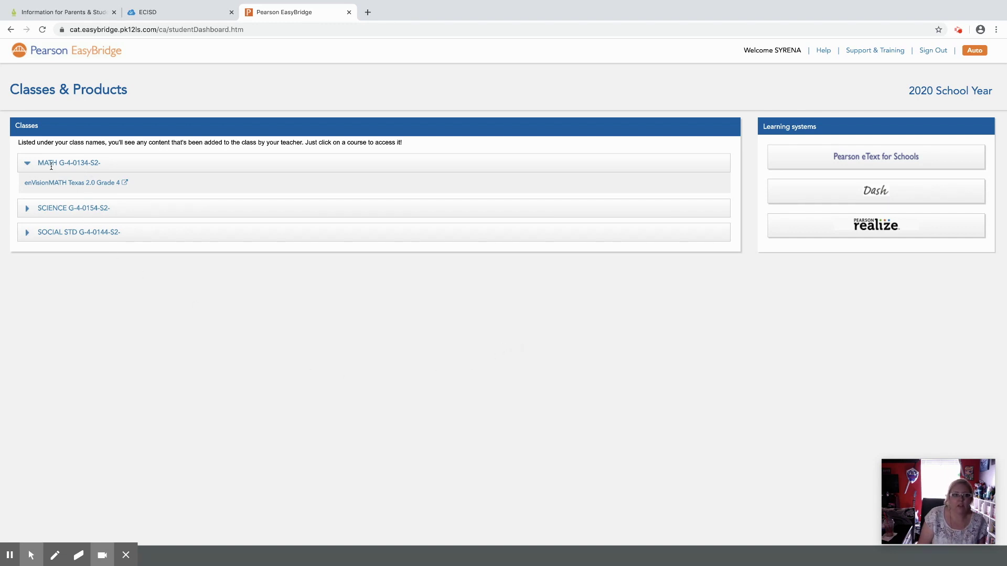
Expand the SCIENCE and SOCIAL STD rows, then open enVisionMATH Texas 2.0 Grade 4.
left_click(29, 210)
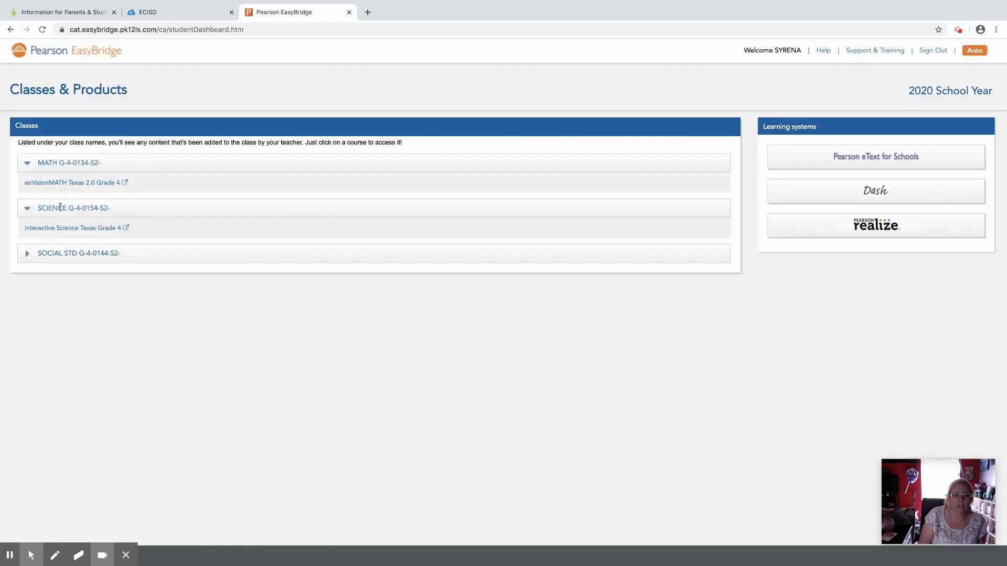
left_click(28, 254)
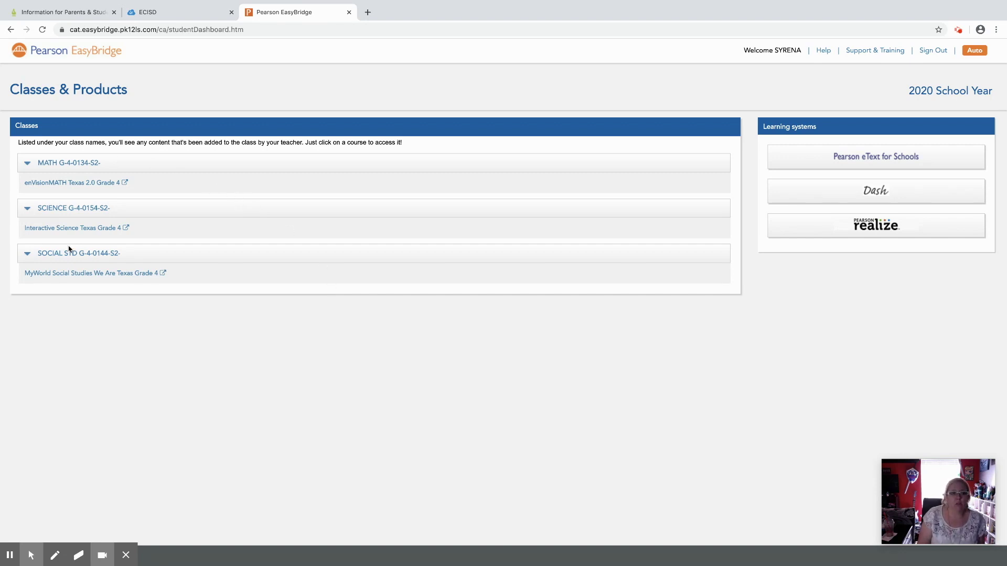
left_click(111, 186)
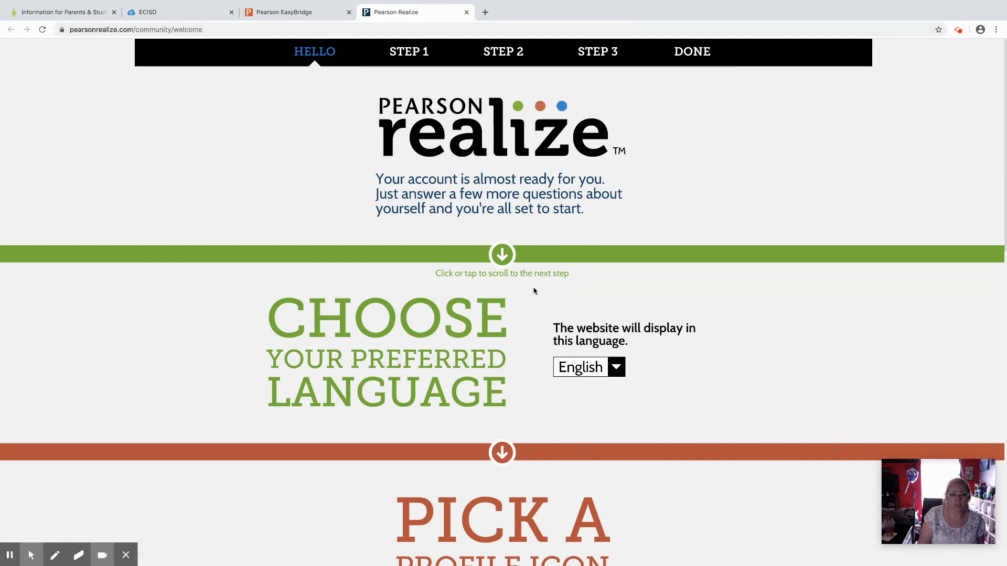
scroll(542, 358, "down", 5)
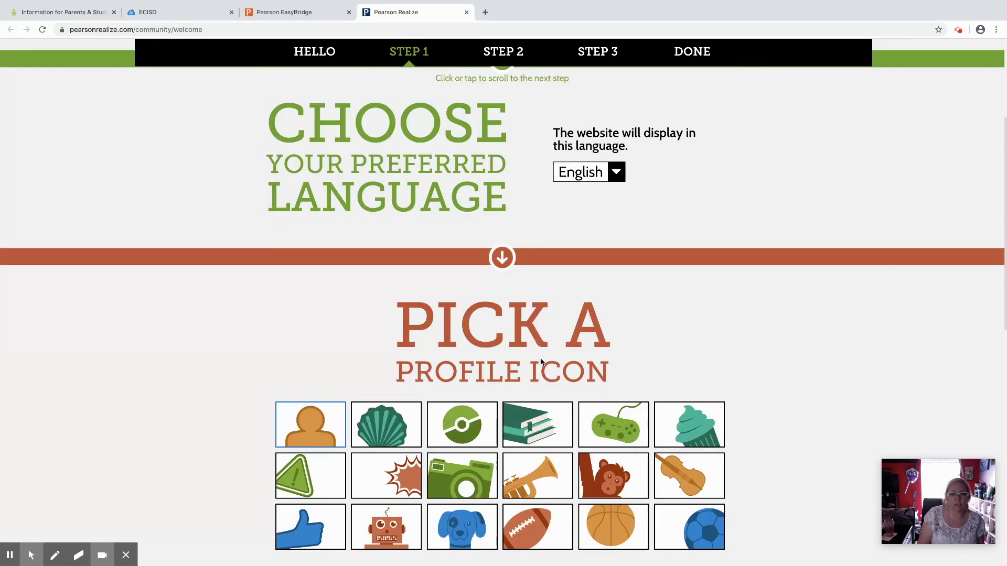
scroll(542, 362, "down", 1)
scroll(542, 361, "down", 1)
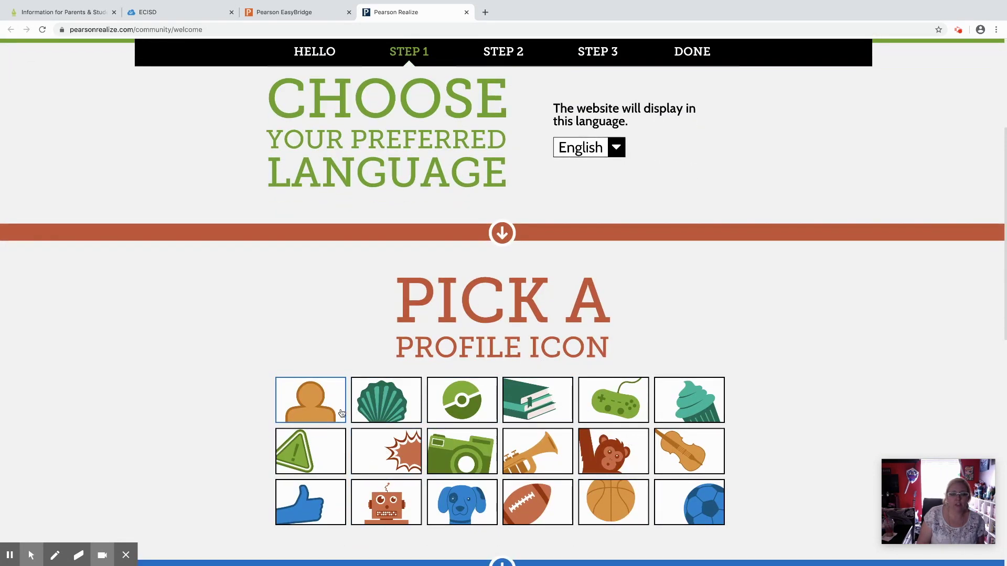
Choose a profile icon and the bluebonnet background, then finish with Let's go!
left_click(387, 402)
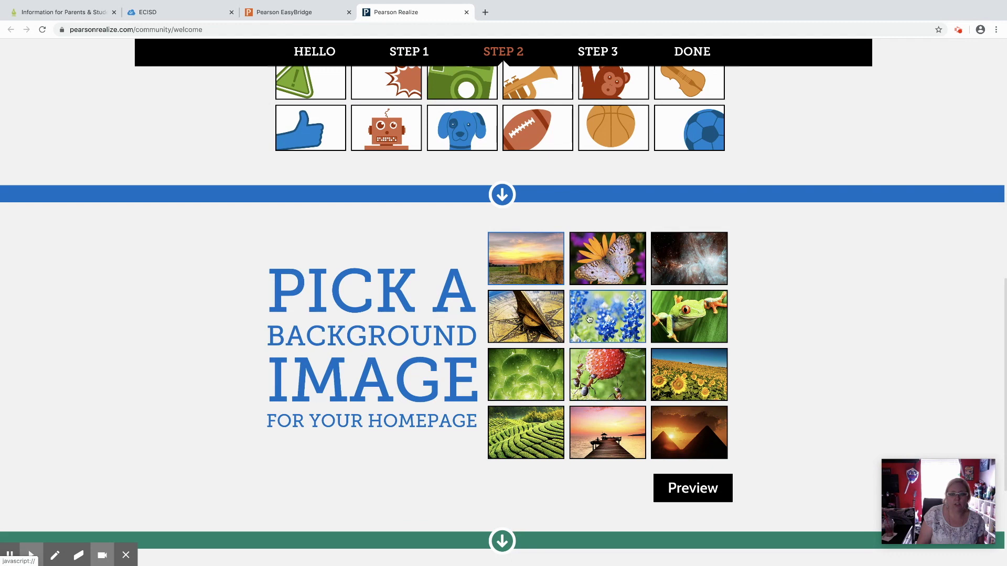
scroll(495, 415, "down", 1)
left_click(495, 414)
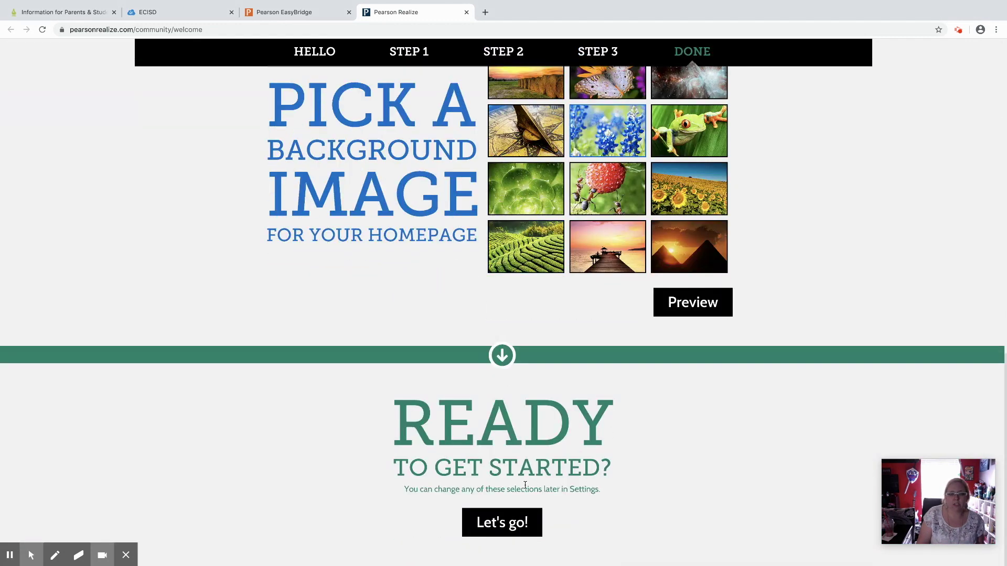
left_click(502, 522)
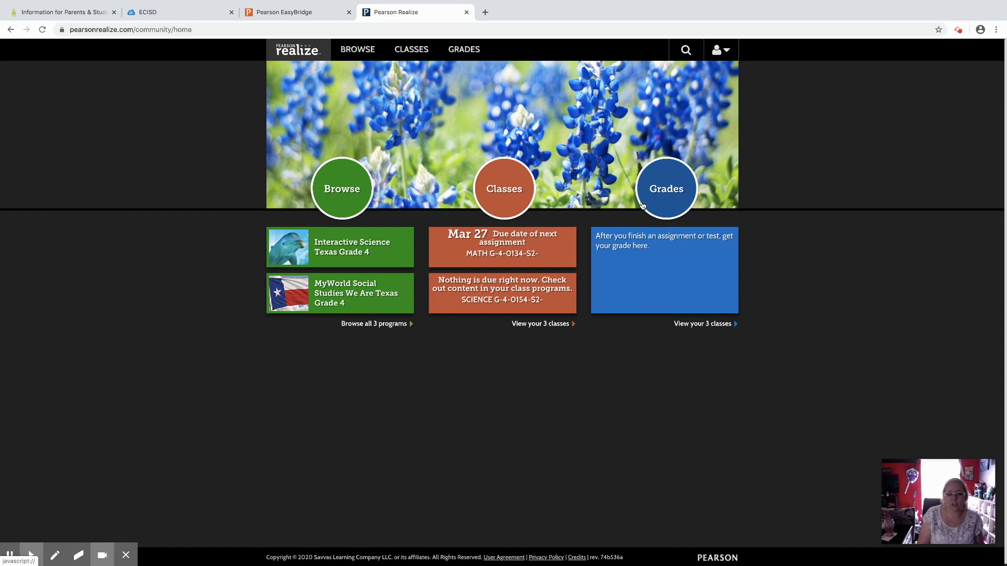
Browse enVisionMATH to the Practice worksheet of Lesson 07-01, Using Mental Math to Divide.
left_click(336, 201)
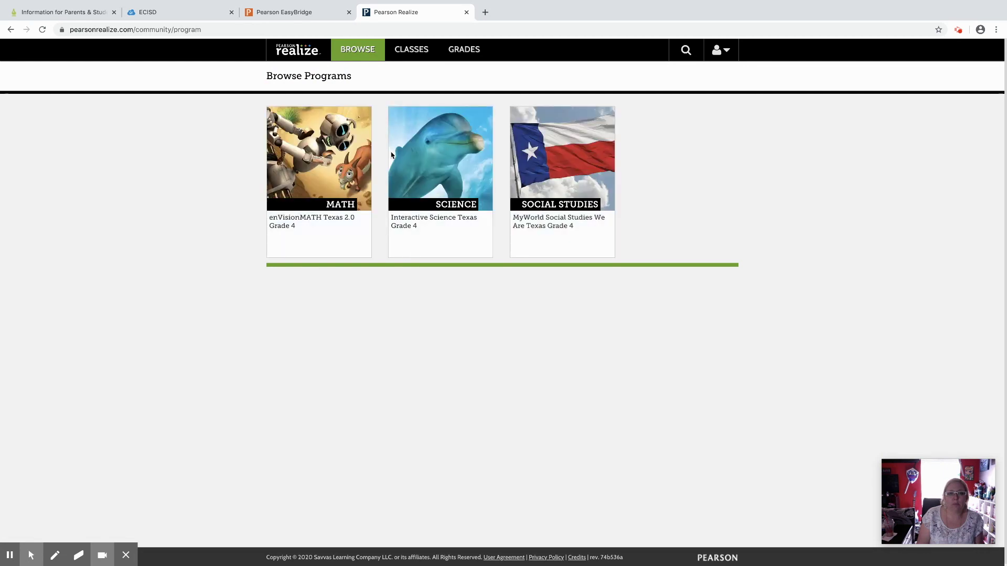
left_click(339, 161)
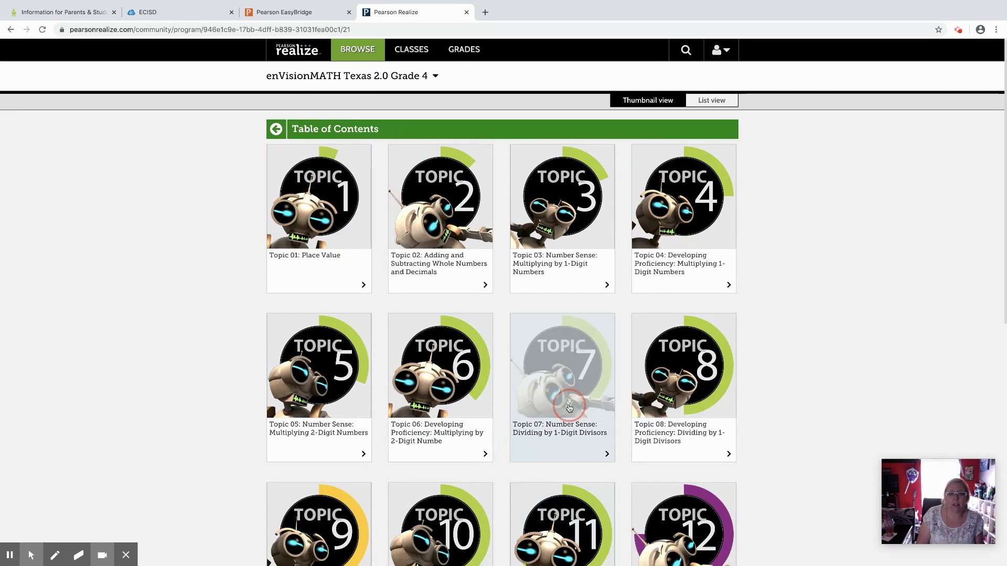
left_click(567, 403)
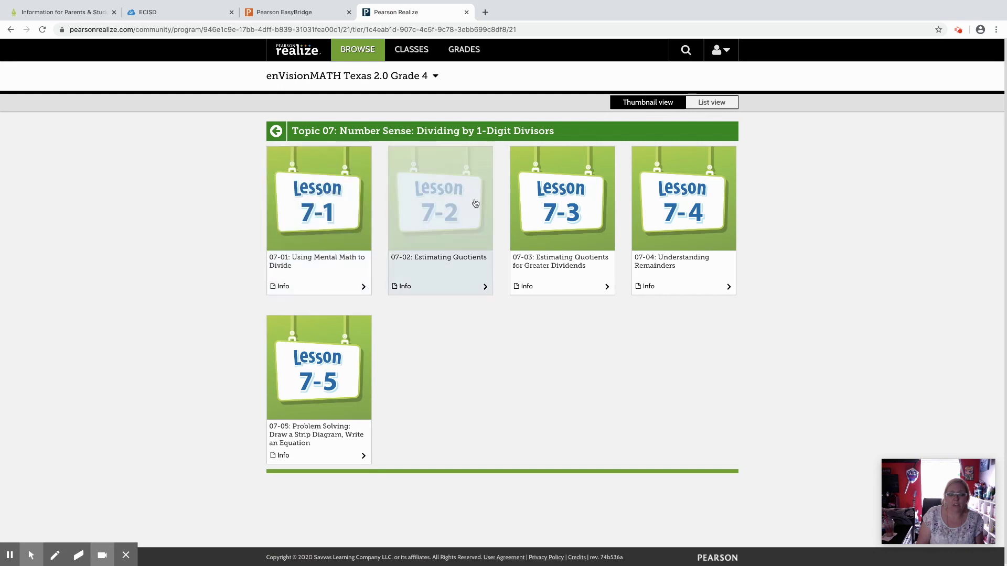
left_click(347, 215)
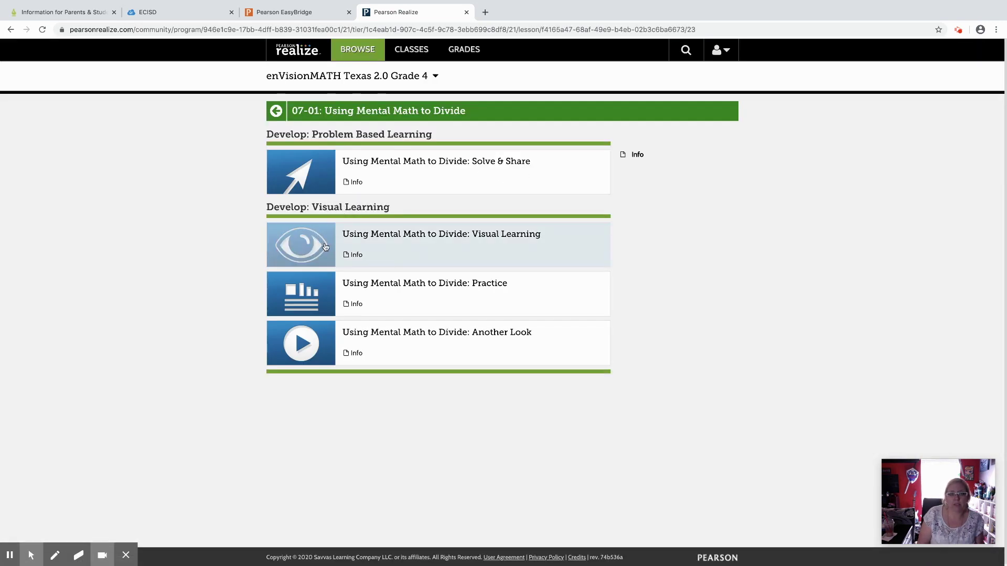
left_click(386, 293)
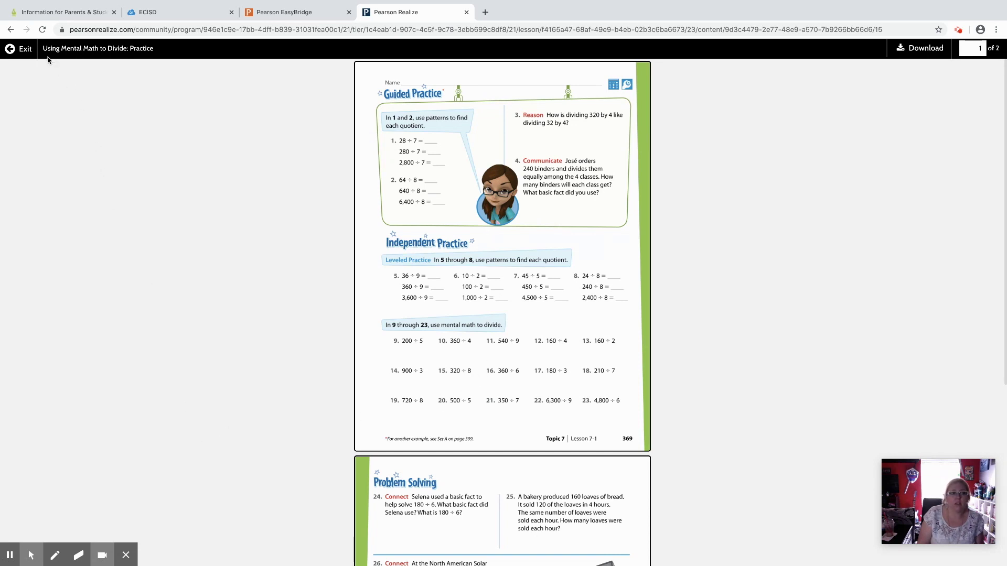
Leave the worksheet and go back through the programs list to My Classes.
left_click(19, 48)
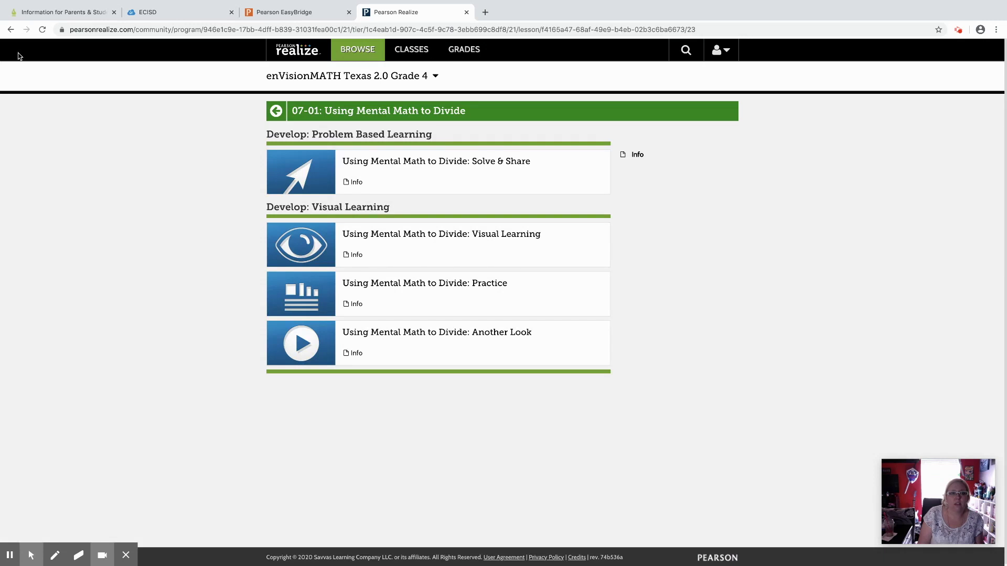
left_click(357, 49)
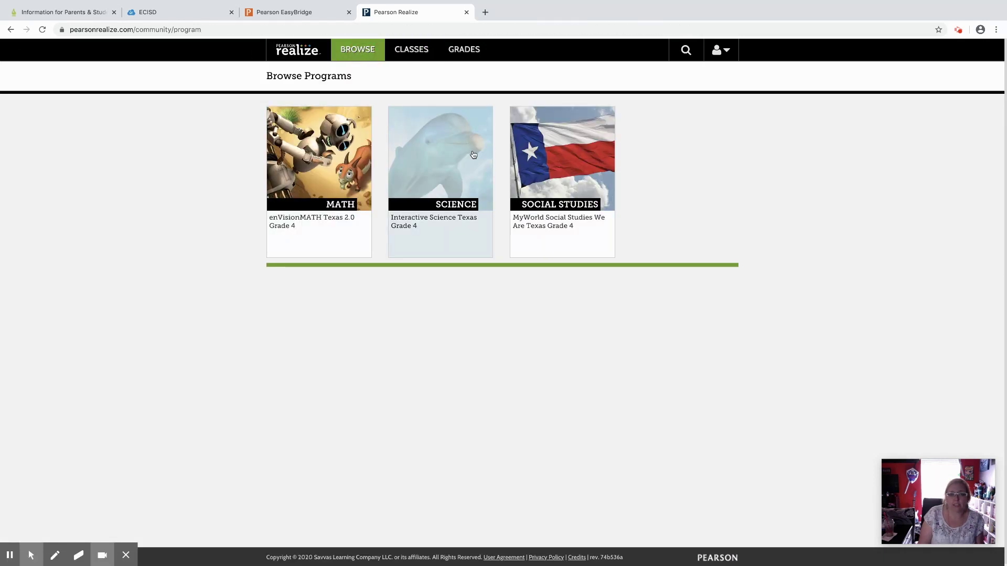
left_click(410, 49)
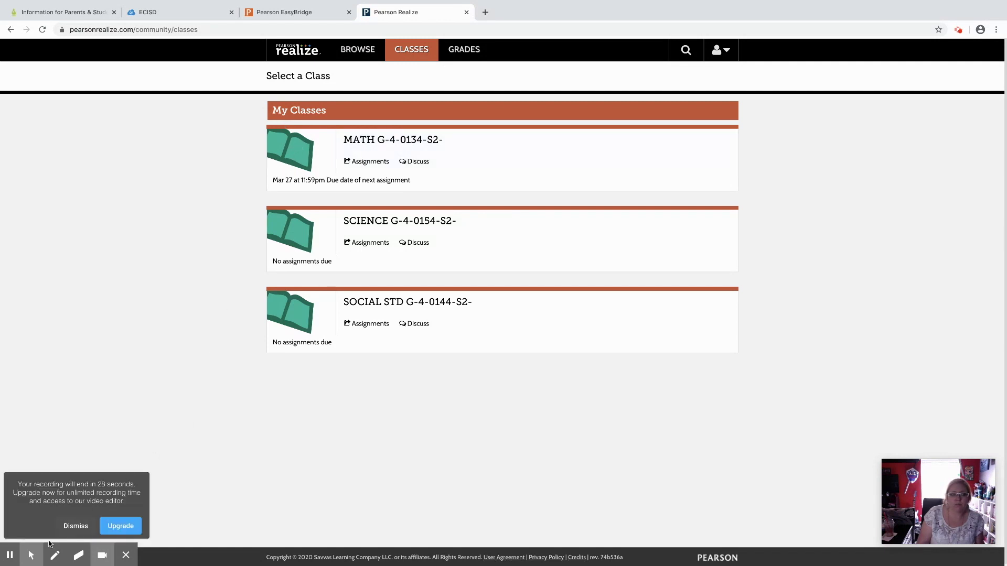
Highlight the math class's due date, then open MATH G-4's 04-05 multiplying assignment.
left_click(75, 526)
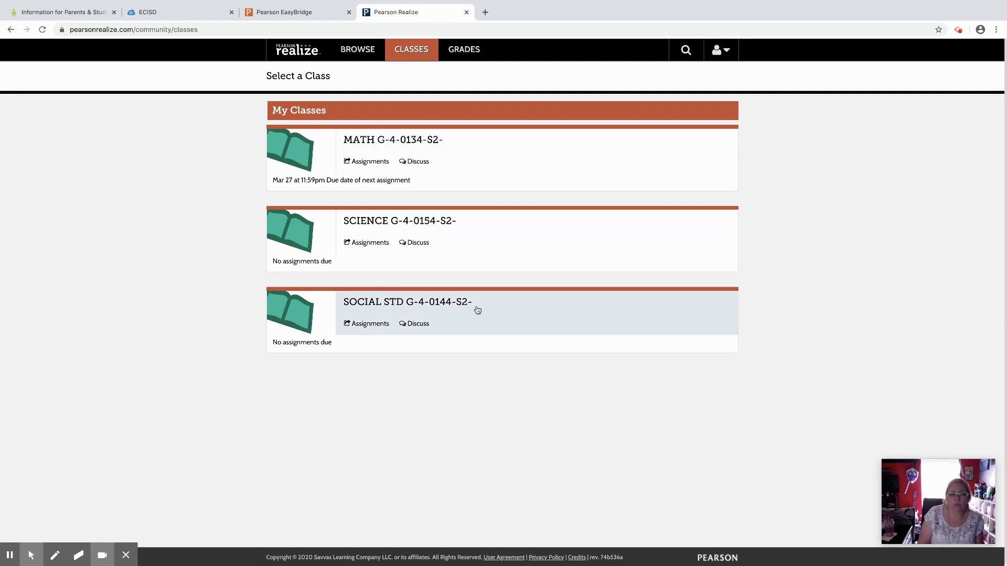
left_click_drag(274, 180, 411, 182)
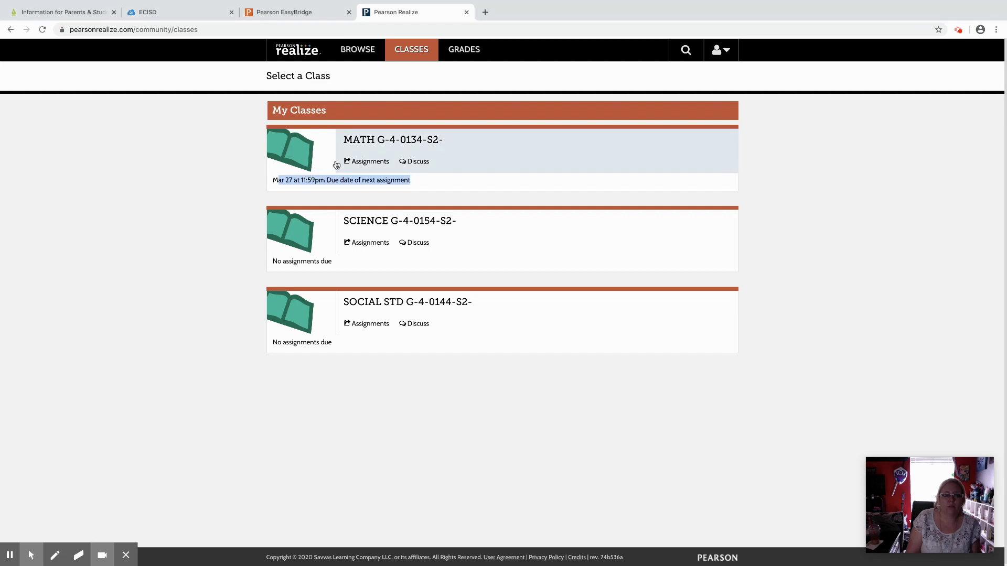
left_click(353, 143)
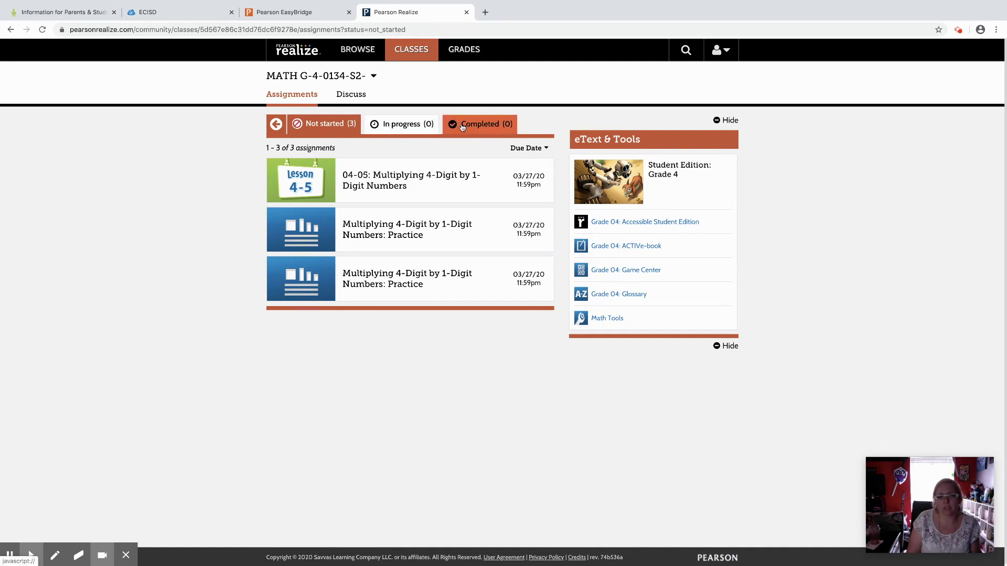
left_click(366, 190)
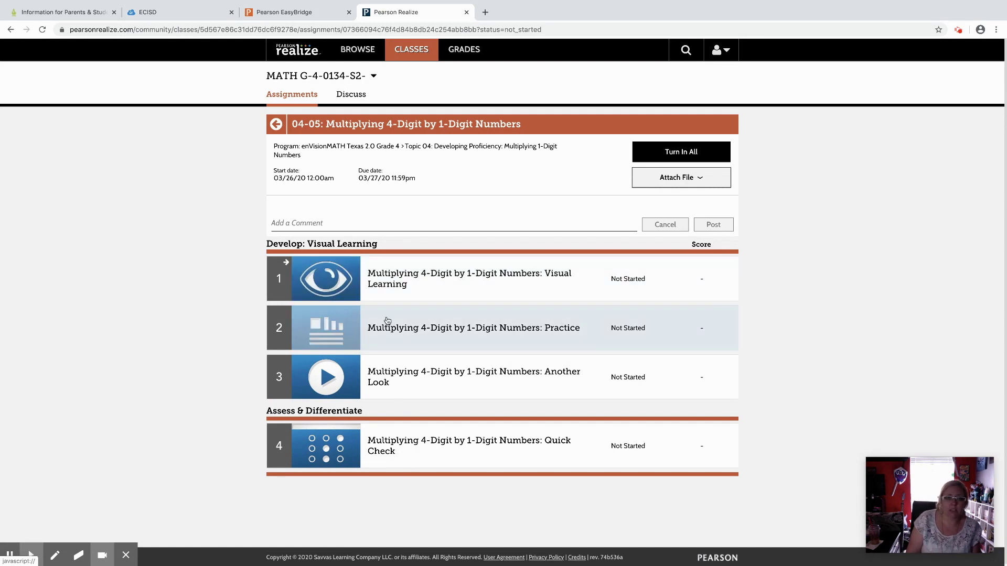
Start the Visual Learning activity and advance to the Convince Me! question.
left_click(383, 284)
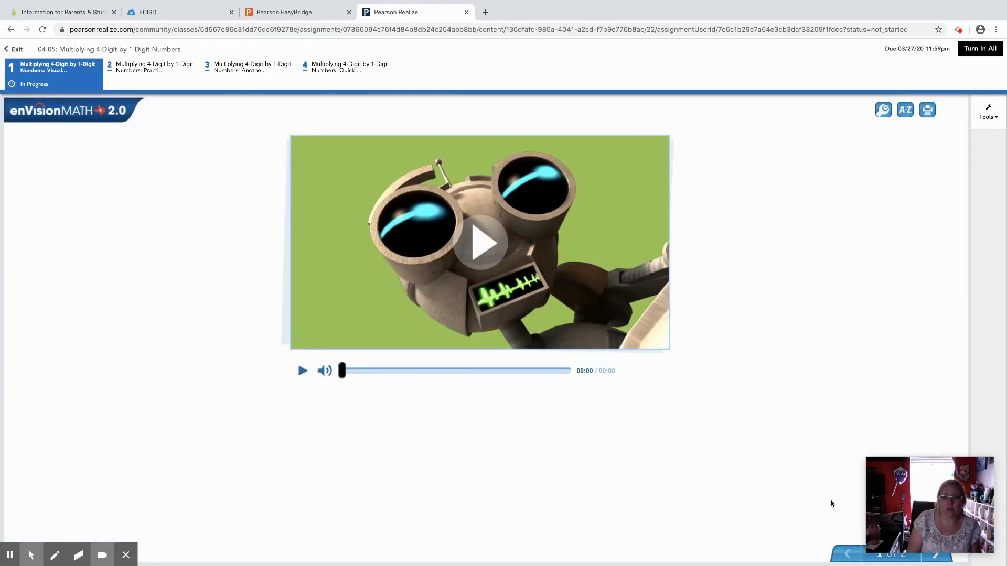
left_click_drag(893, 518, 889, 487)
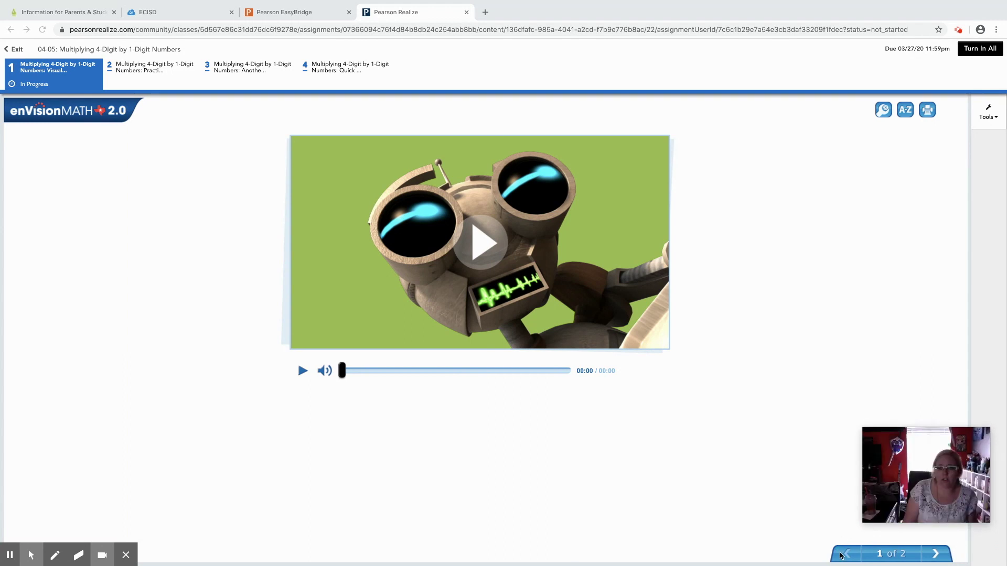
left_click(937, 557)
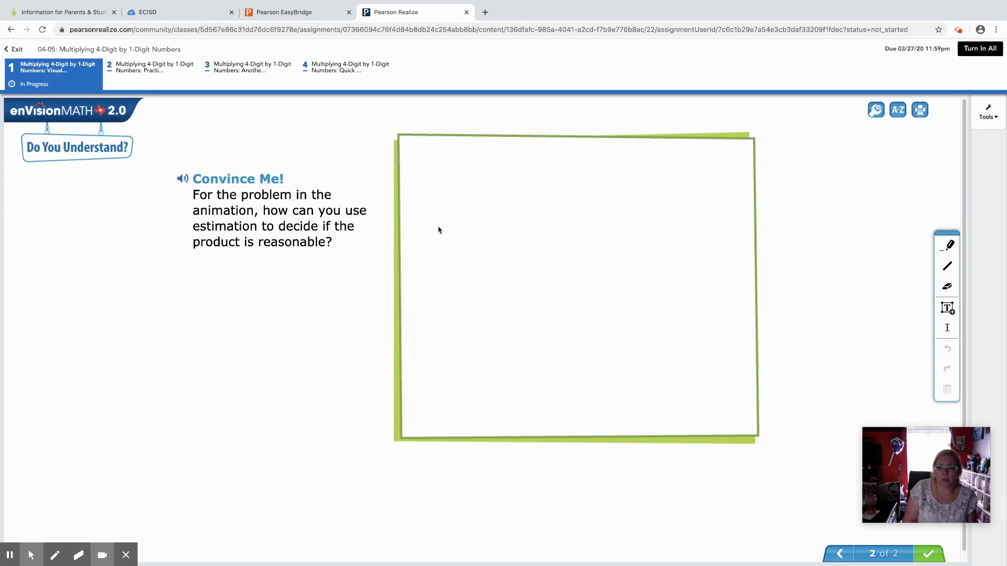
Draw a freehand answer in the response box and turn in the work.
left_click(947, 245)
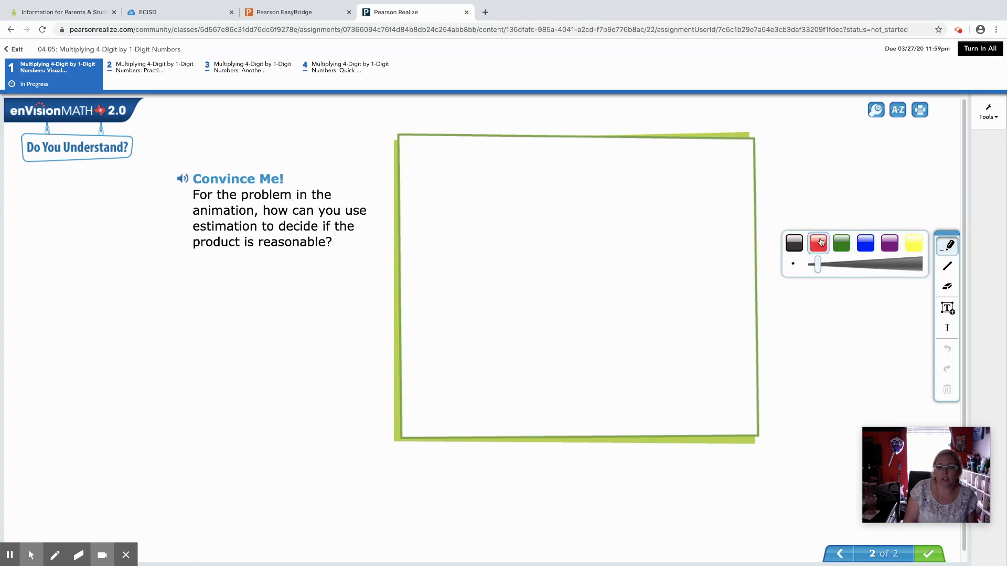
left_click(653, 260)
mouse_move(551, 237)
left_mouse_down()
mouse_move(584, 251)
mouse_move(585, 280)
mouse_move(599, 294)
mouse_move(595, 337)
left_mouse_up()
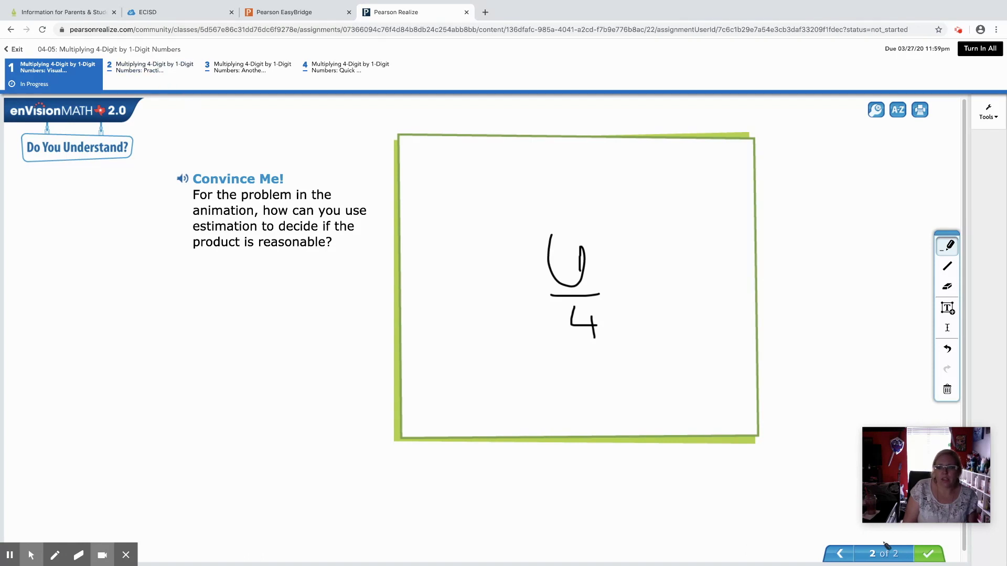
left_click(924, 554)
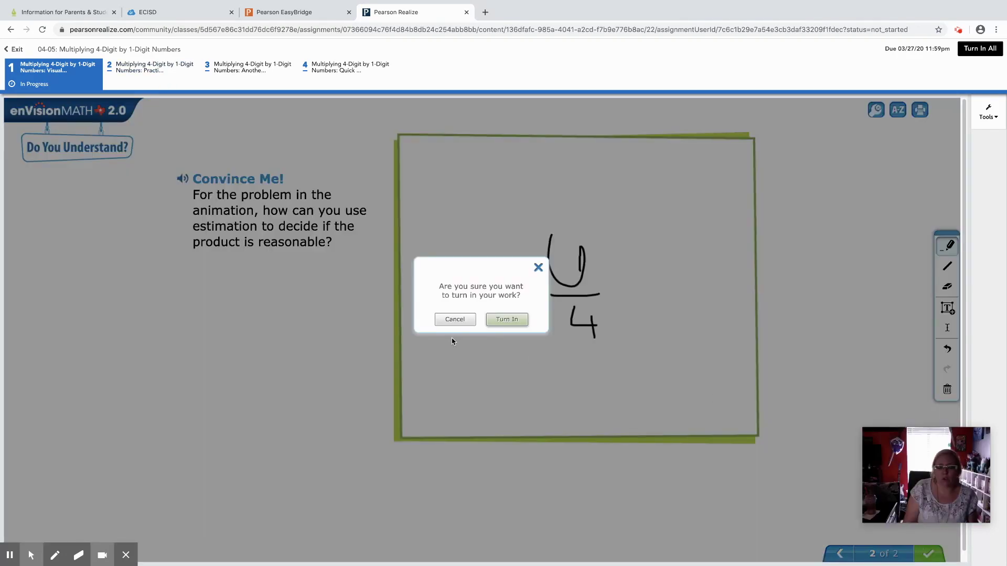
left_click(503, 320)
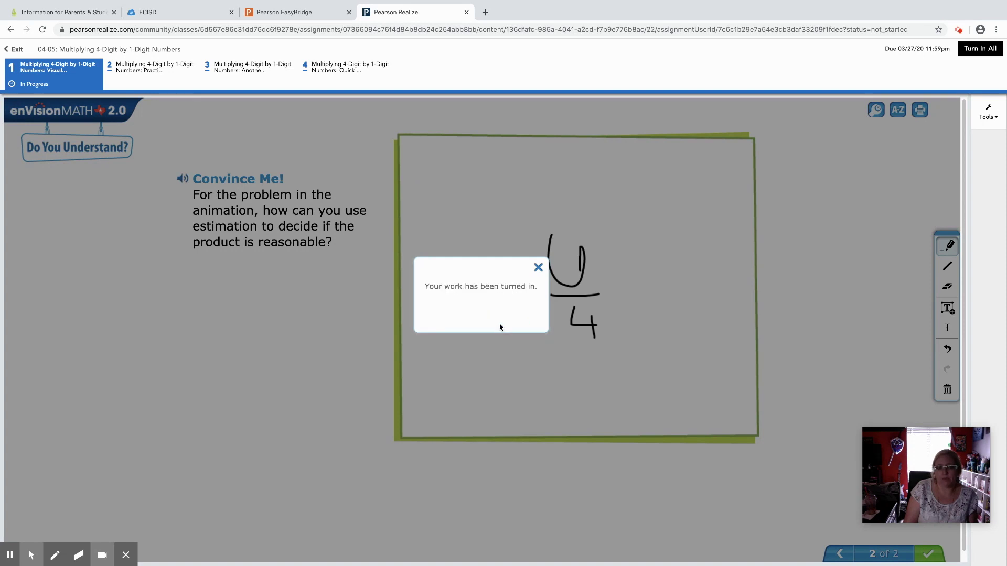
left_click(538, 268)
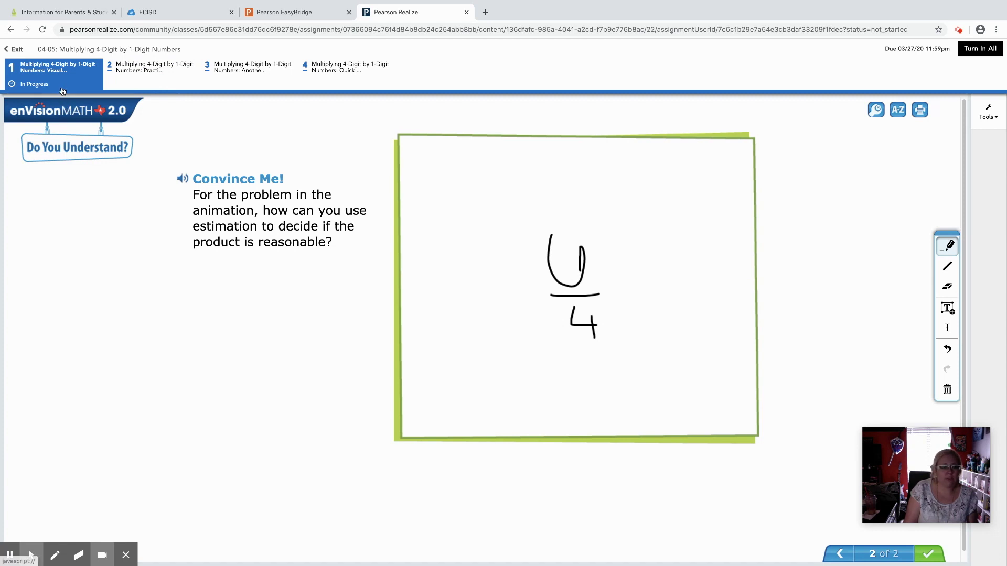
Review both pages of the Practice worksheet, then open the Another Look activity.
left_click(146, 73)
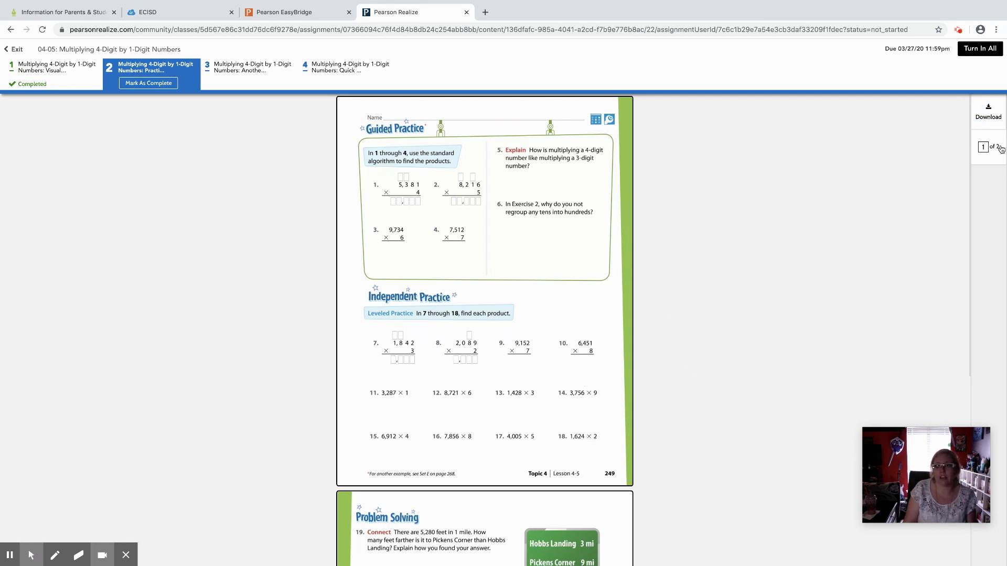
scroll(596, 363, "down", 5)
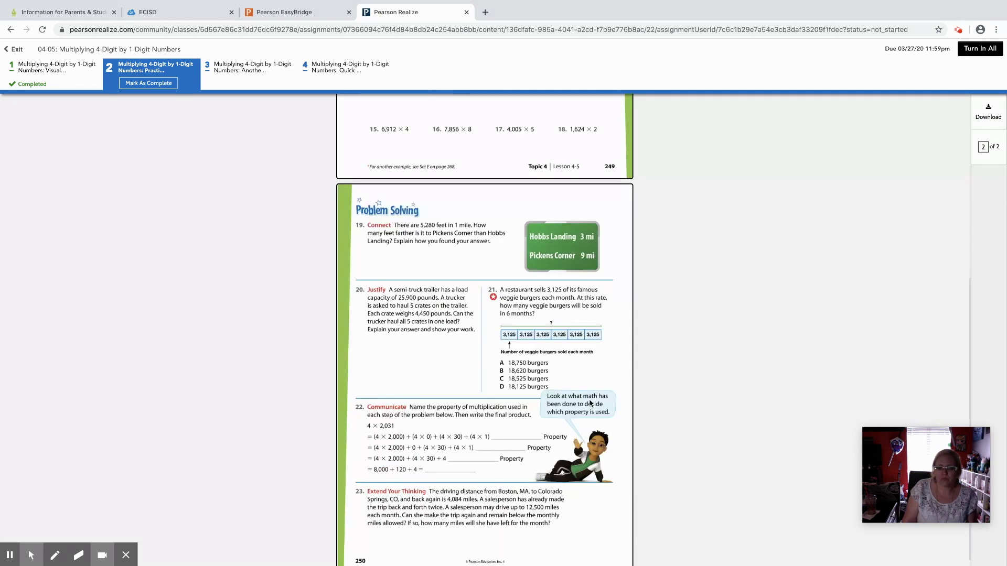
scroll(596, 363, "down", 1)
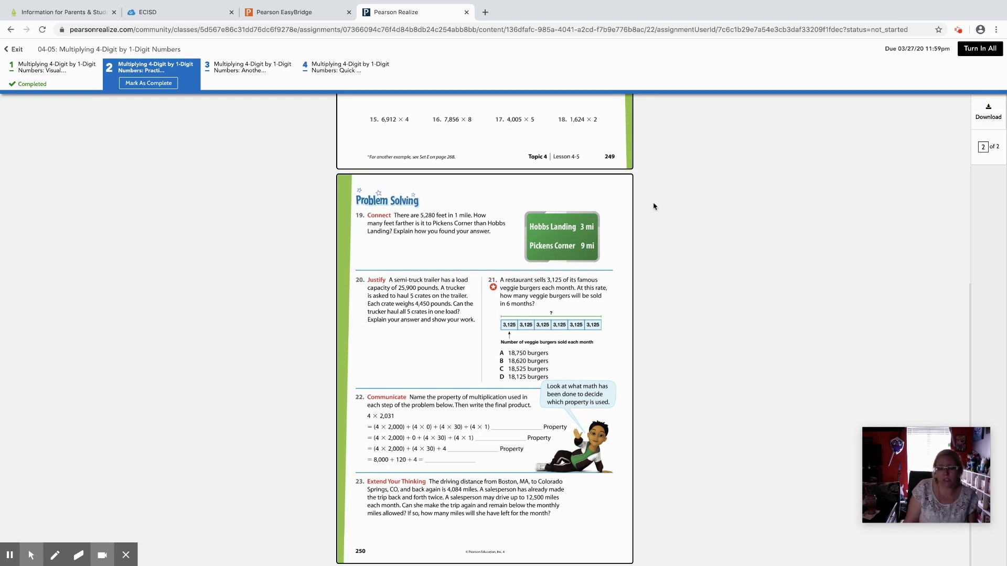
scroll(630, 233, "up", 5)
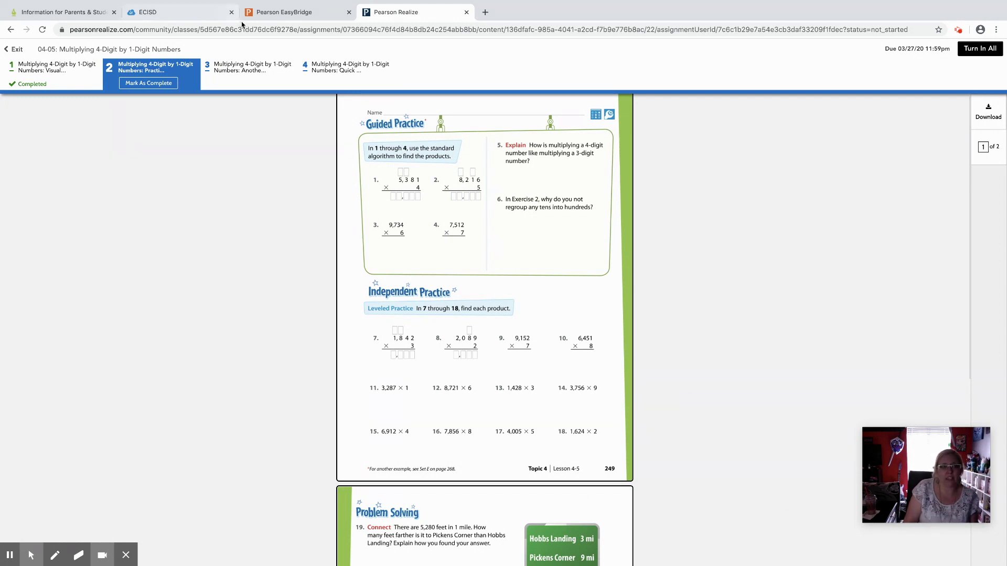
left_click(231, 75)
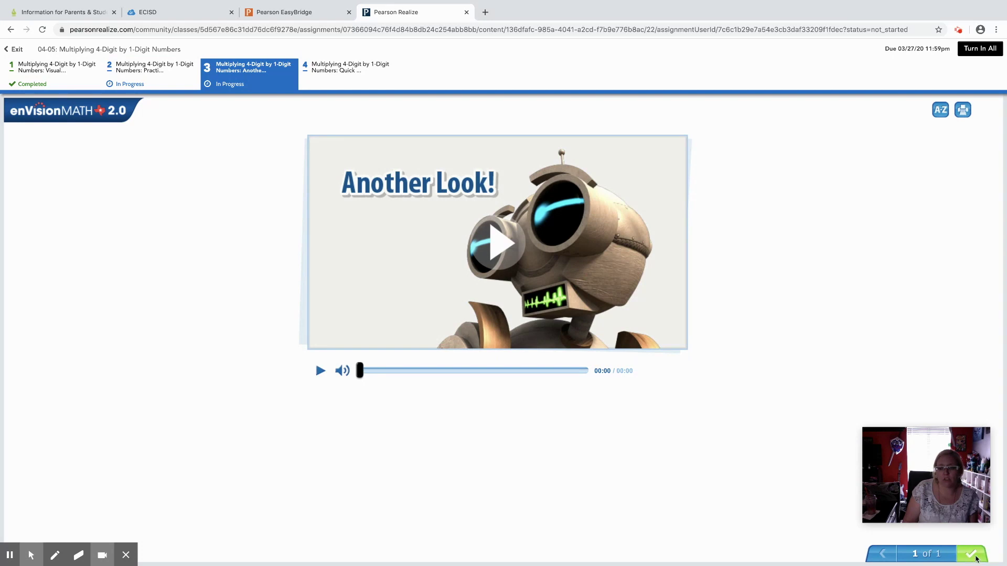
Turn in the Another Look work, dismiss the confirmation, and reopen the Practice worksheet.
left_click(972, 555)
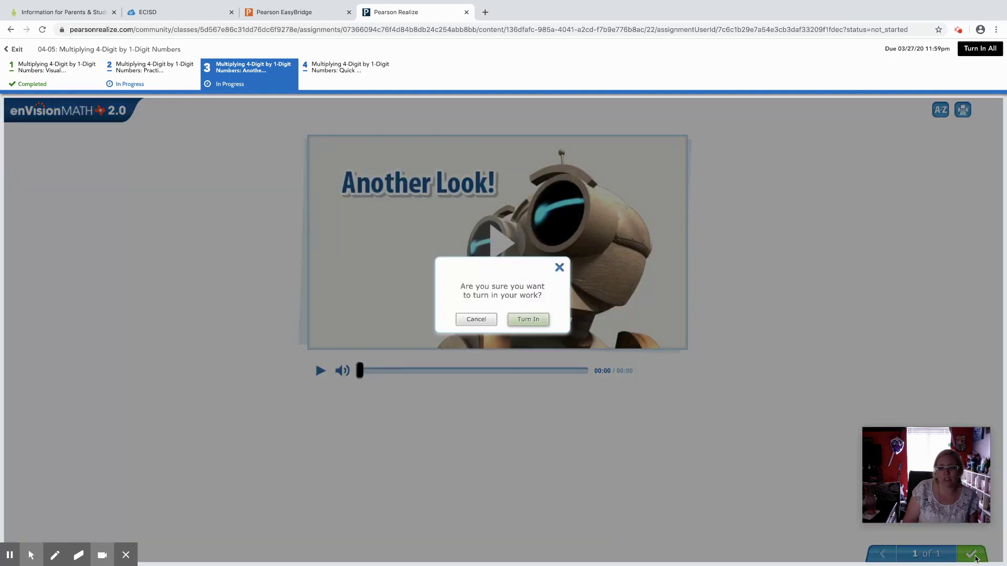
left_click(528, 319)
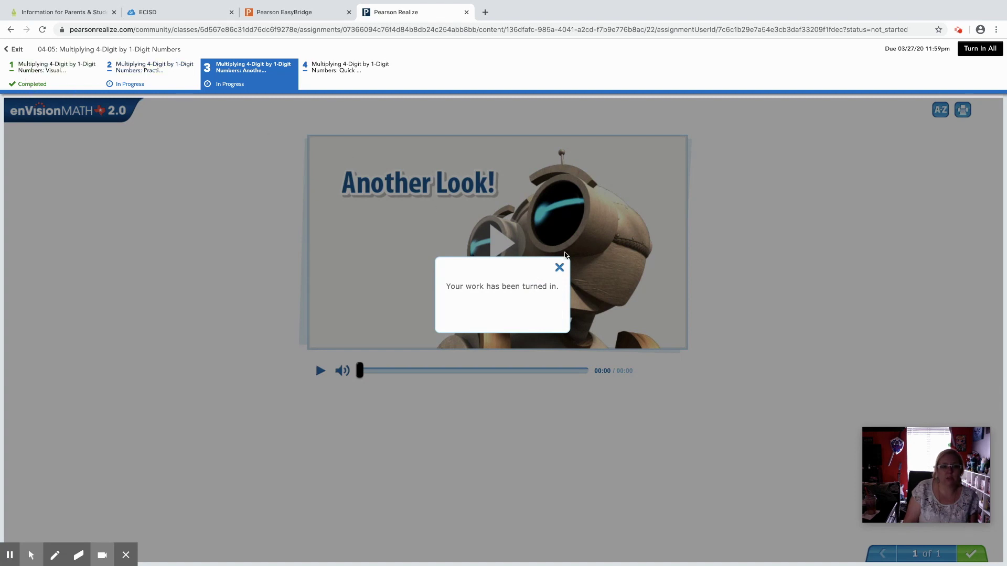
left_click(560, 268)
left_click(147, 70)
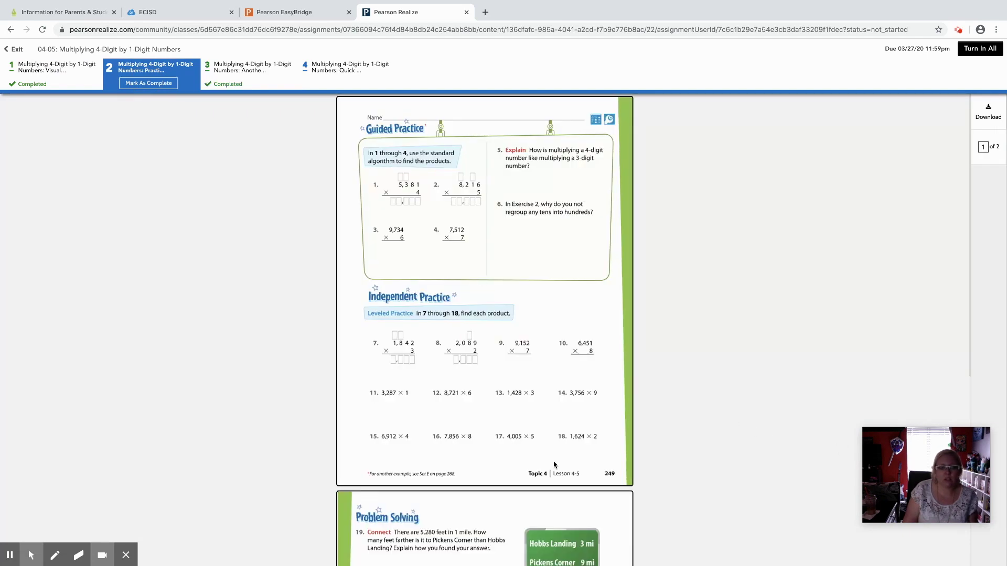
scroll(554, 464, "down", 3)
scroll(535, 472, "down", 2)
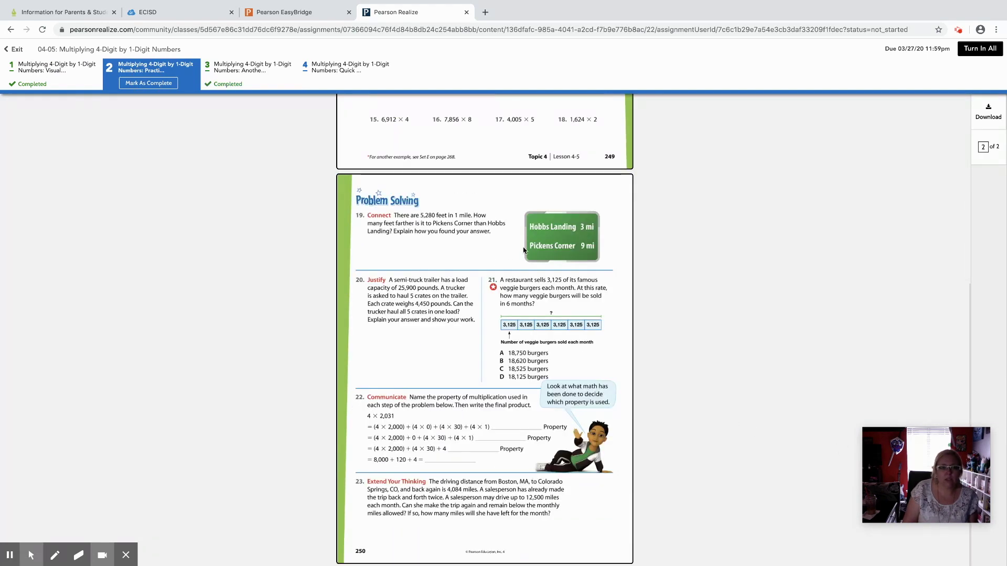
scroll(524, 251, "up", 3)
scroll(456, 283, "up", 3)
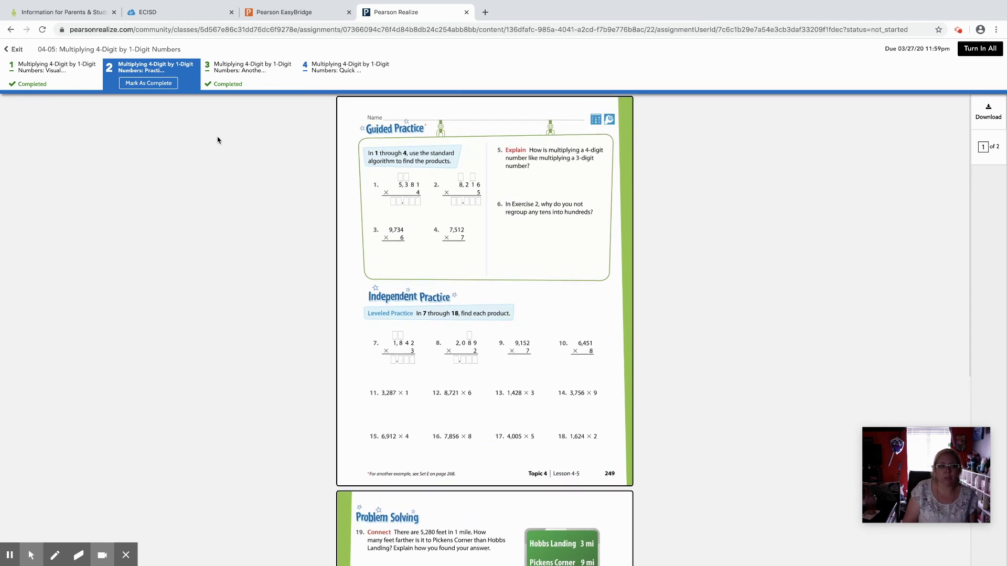
Mark the Practice worksheet step complete, bringing up the Quick Check start page.
left_click(155, 85)
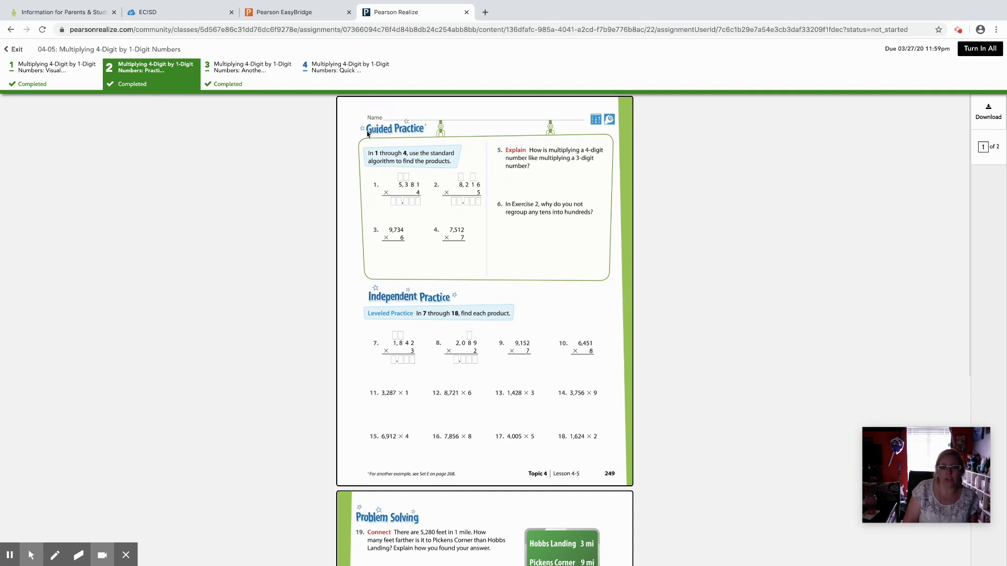
left_click(334, 72)
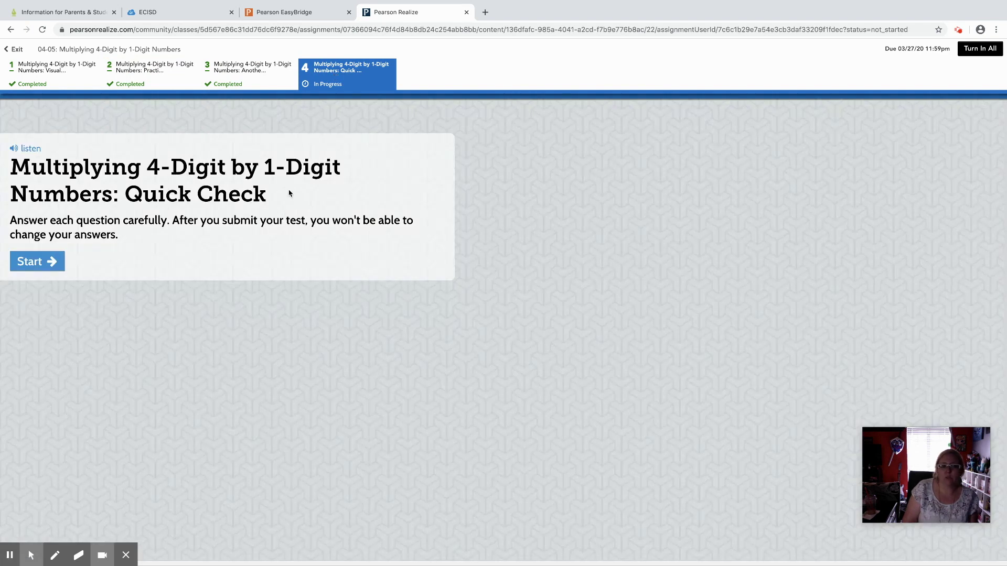
Start the Quick Check and answer 48,326 for question 1 and 22,500 for question 2.
left_click(37, 261)
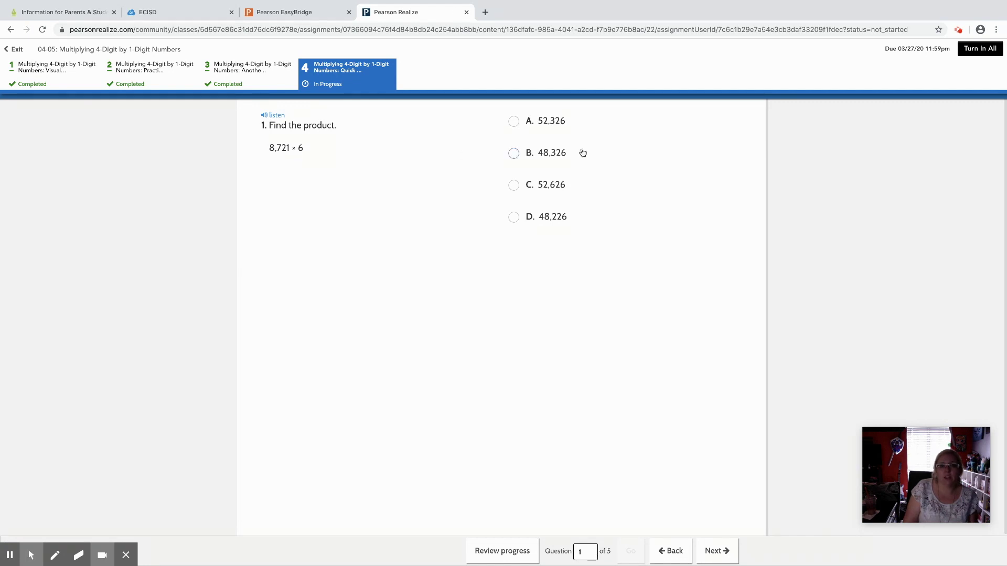
left_click(550, 153)
left_click(514, 184)
left_click(513, 217)
left_click(513, 152)
left_click(716, 550)
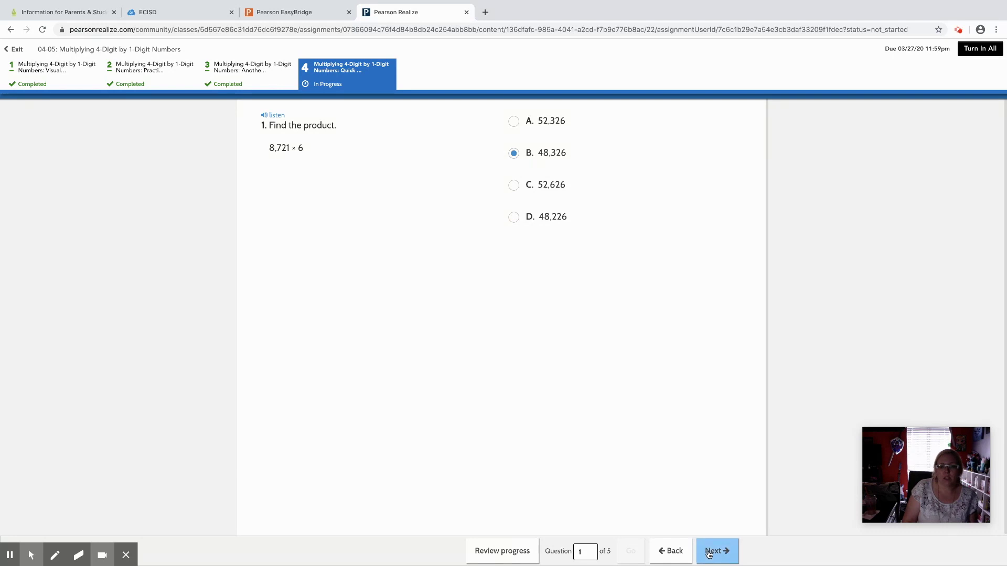
left_click(514, 153)
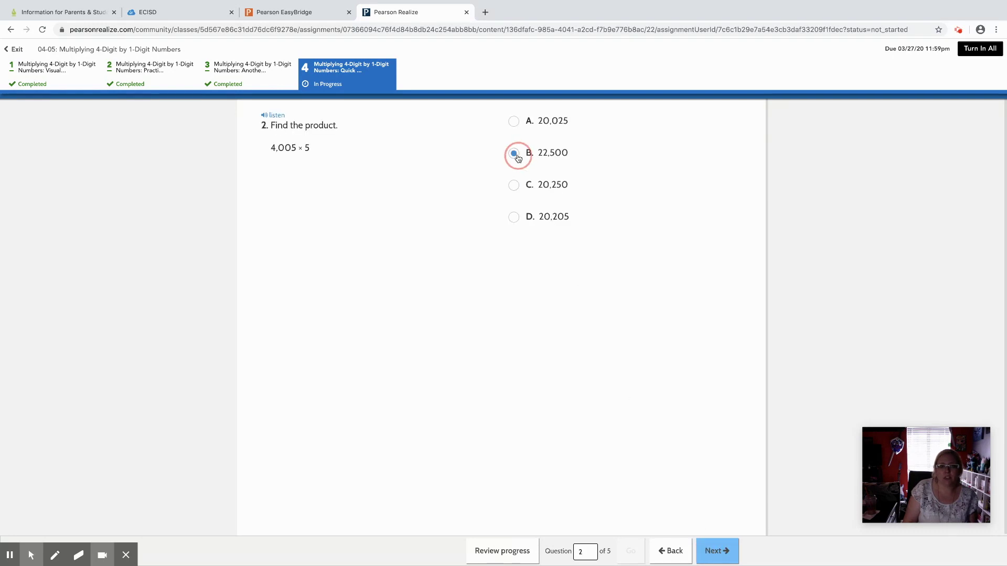
Answer 10,213, 22,250 pounds and $10,320 for questions 3–5, reaching the 5/5 review.
left_click(716, 551)
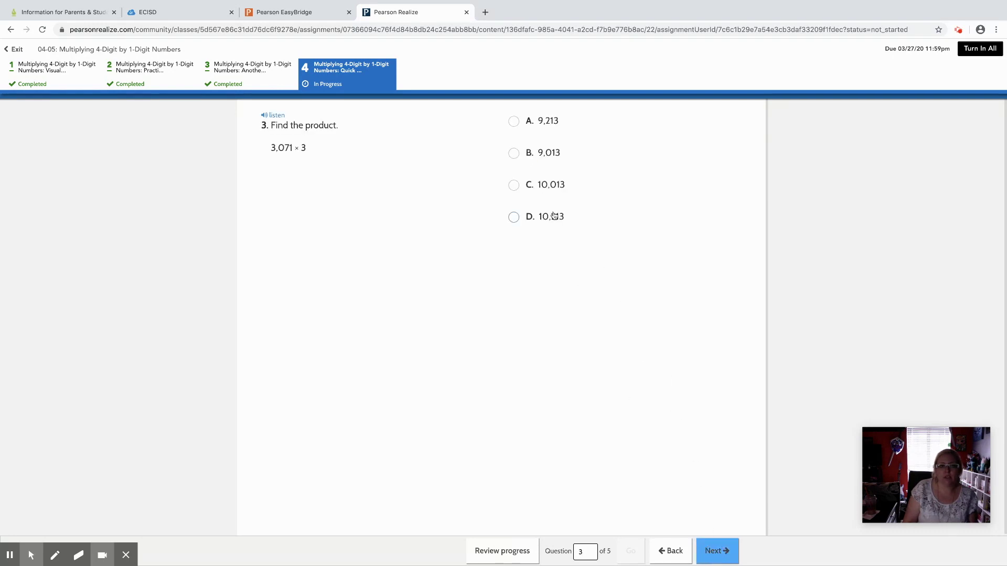
left_click(514, 217)
left_click(716, 551)
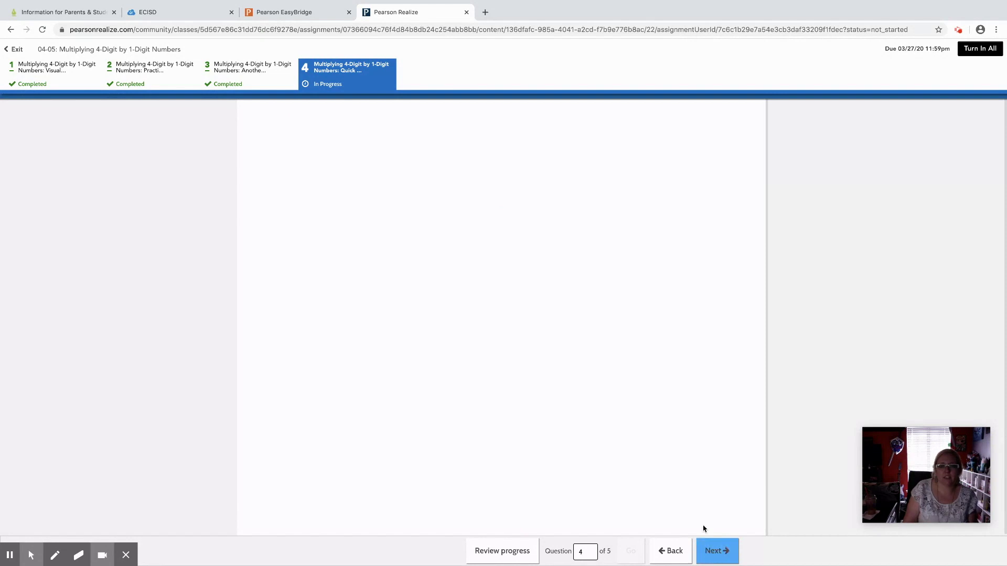
left_click(514, 130)
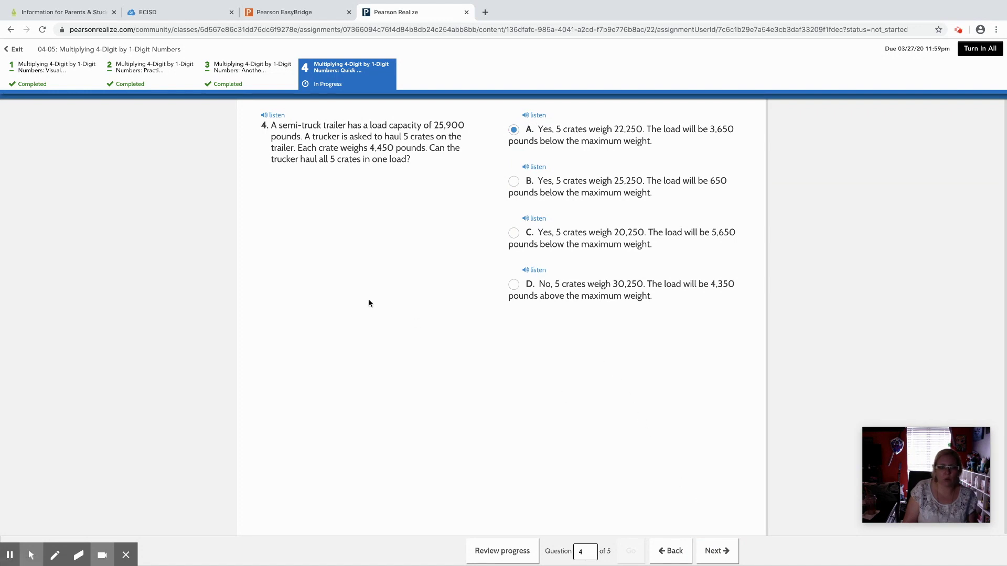
left_click(715, 551)
left_click(676, 550)
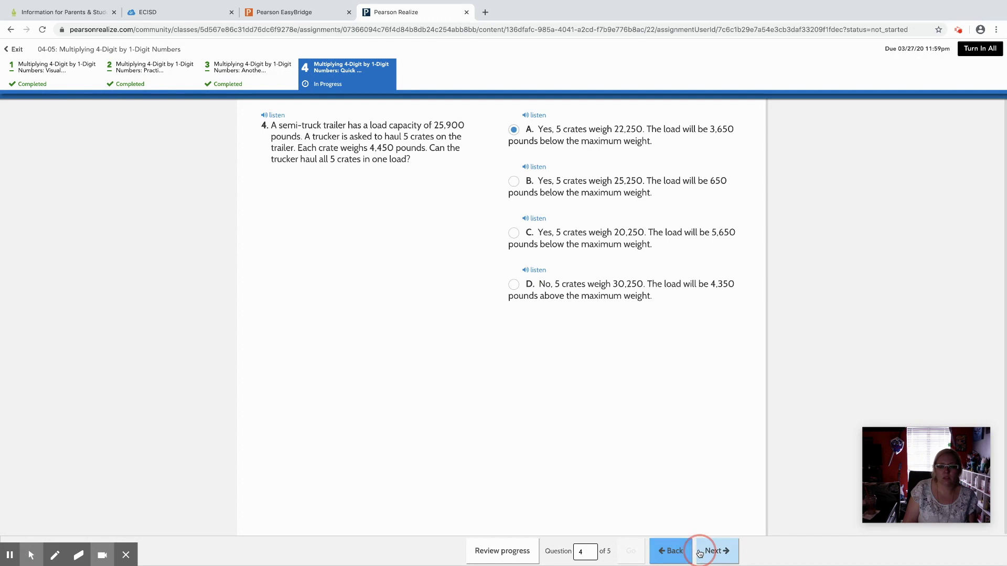
left_click(716, 550)
left_click(513, 217)
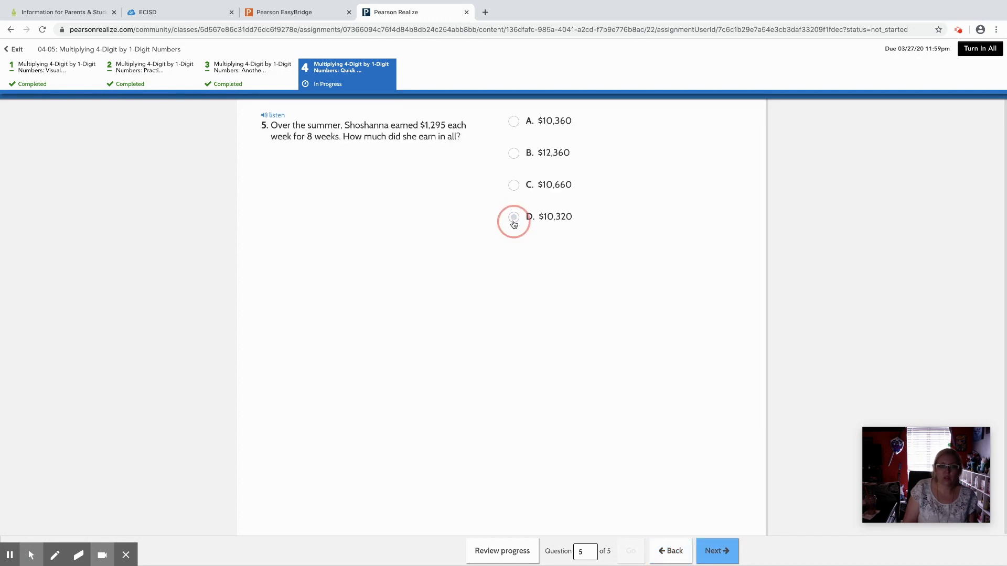
left_click(715, 551)
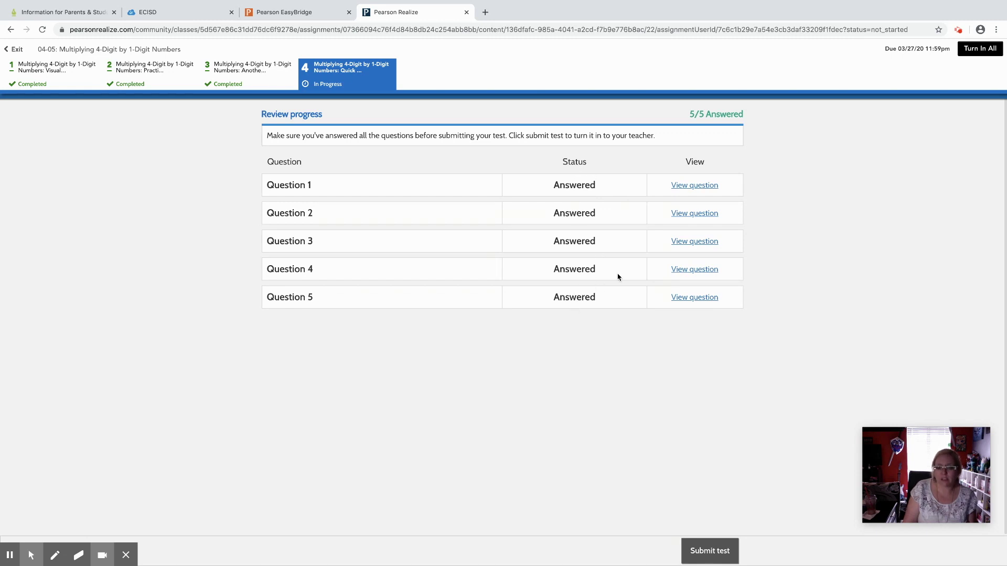
Recheck question 3 from the review, then submit the Quick Check for a 20% score.
left_click(690, 242)
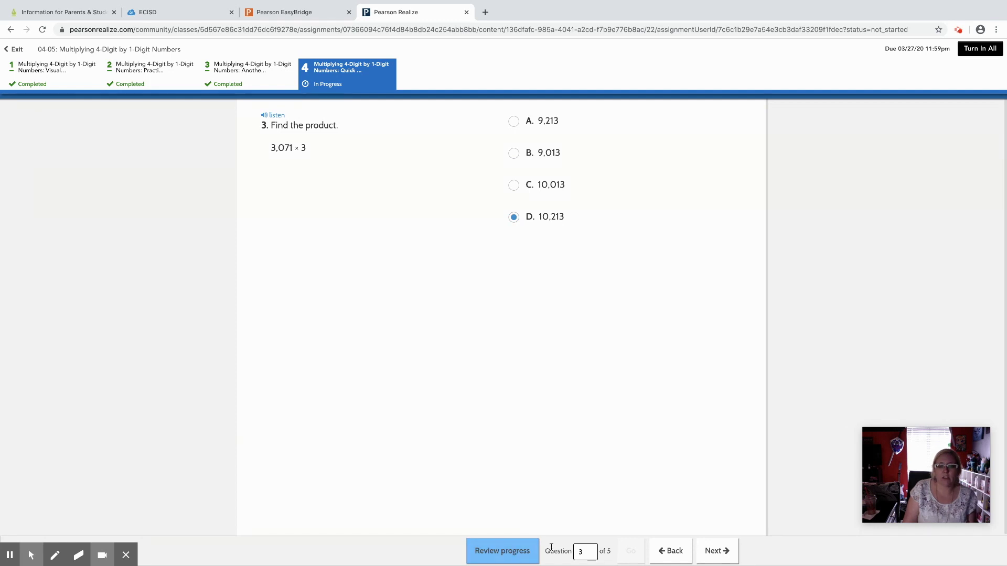
left_click(501, 553)
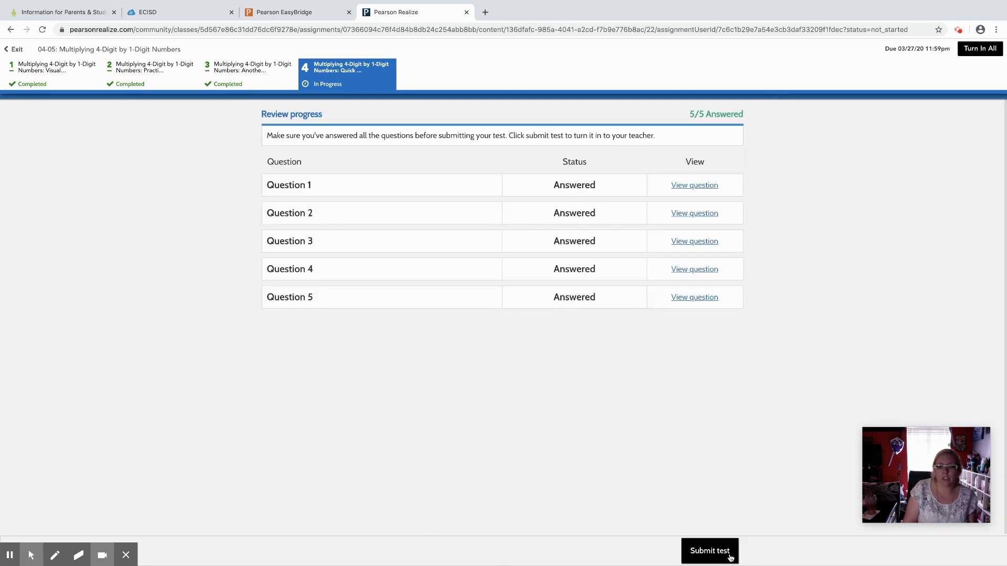
left_click(710, 551)
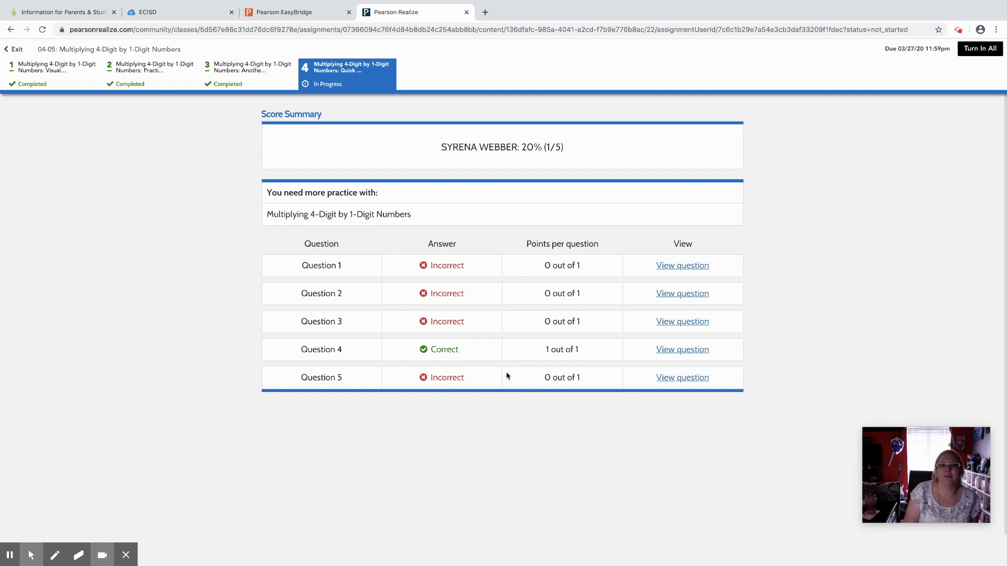
left_click_drag(575, 145, 440, 151)
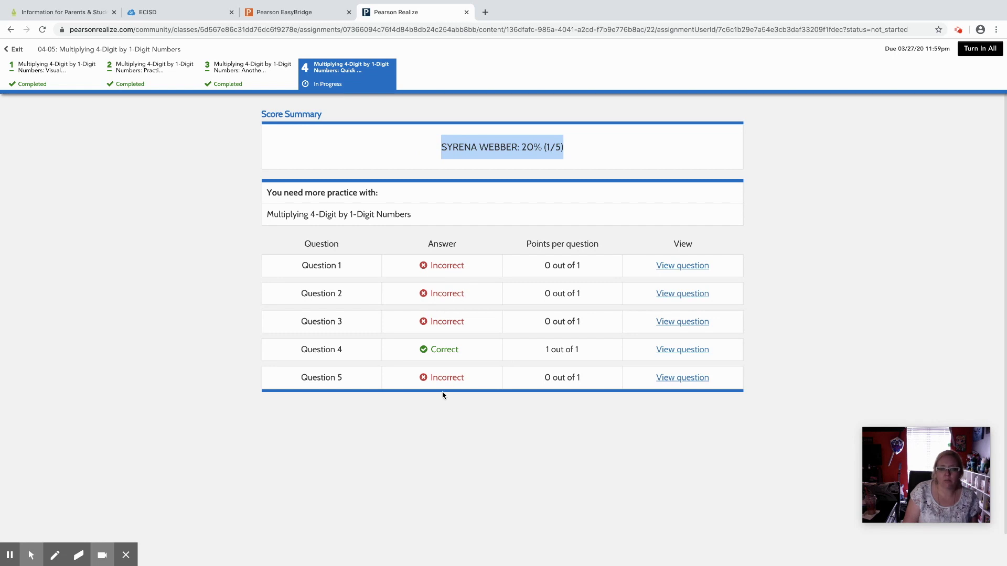
left_click(681, 378)
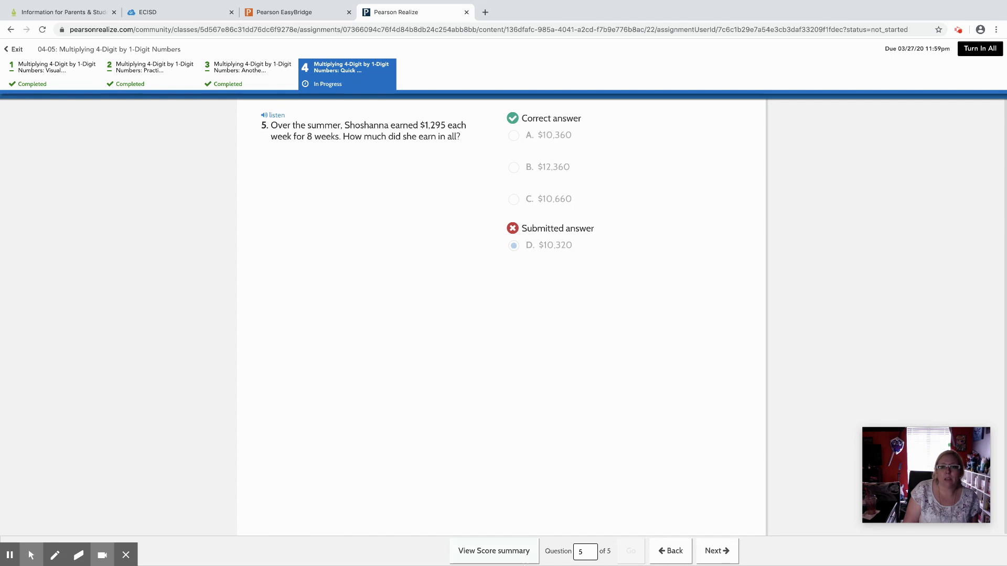
left_click(493, 551)
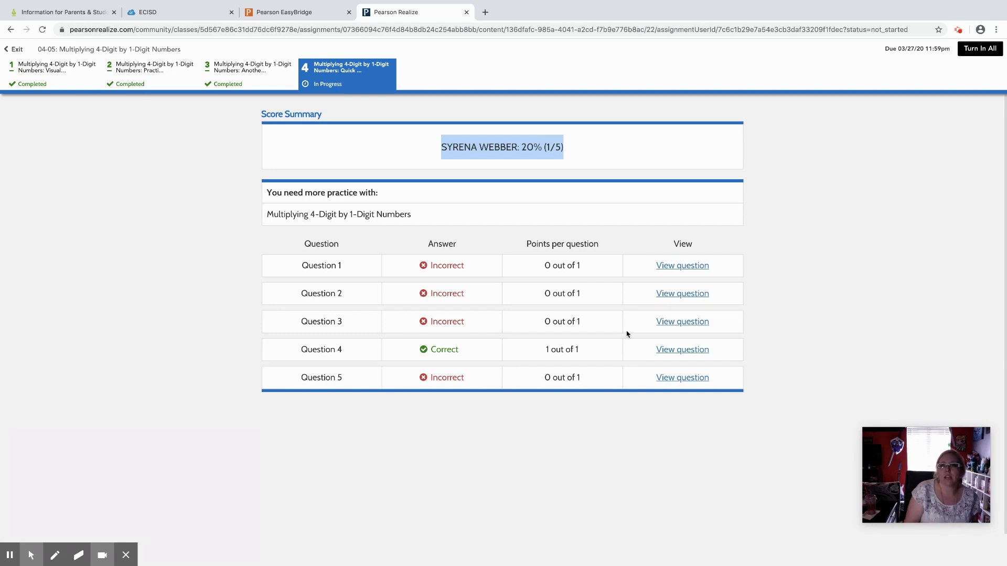
Turn In All for the 04-05 assignment and confirm it in the dialog.
left_click(978, 49)
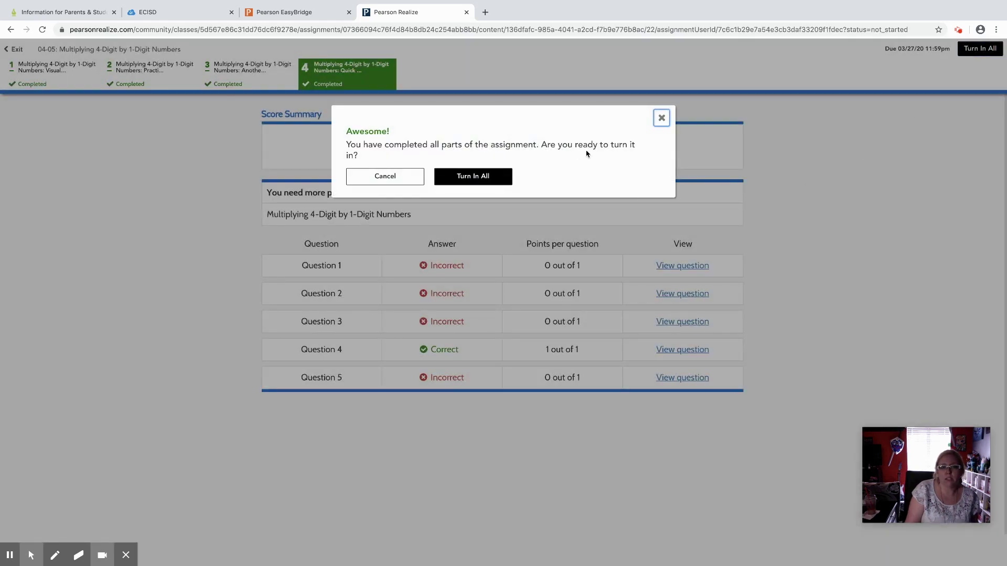
left_click(488, 179)
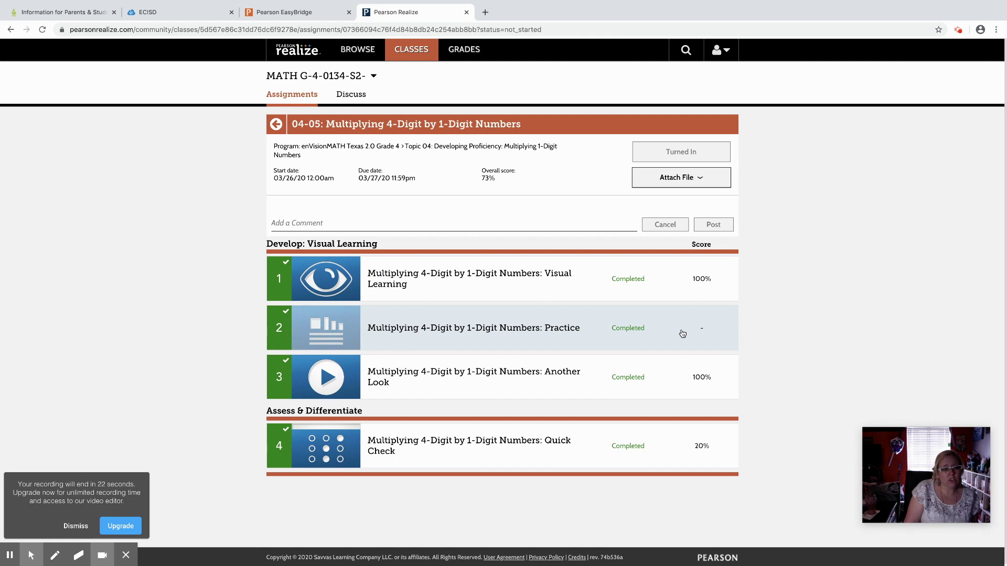
left_click(76, 526)
left_click(677, 178)
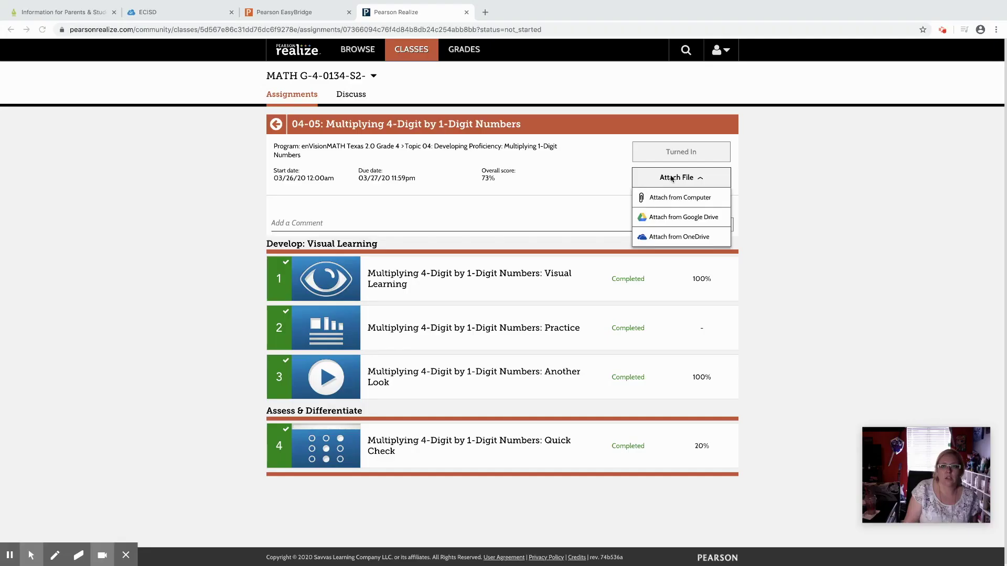
left_click(702, 180)
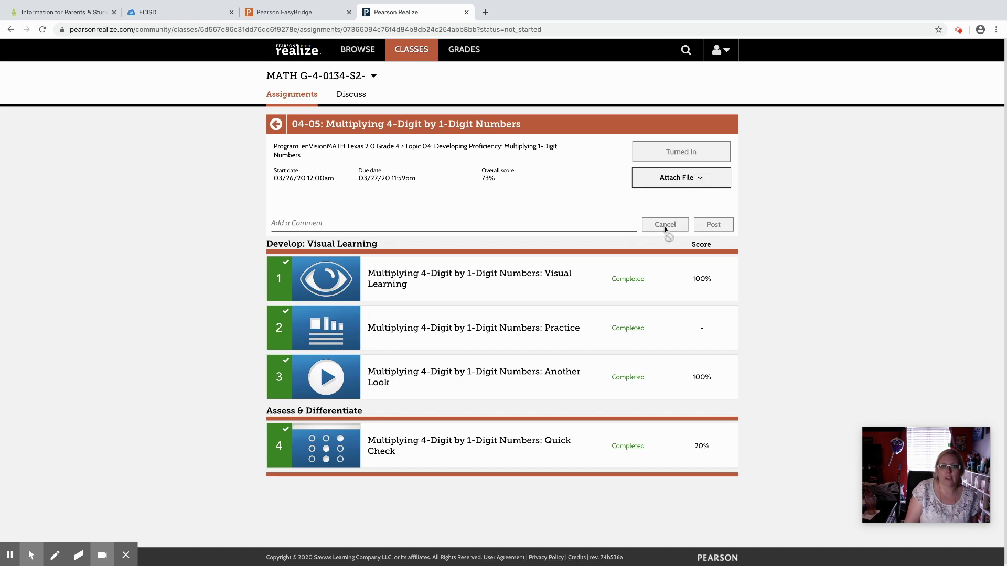
left_click(503, 227)
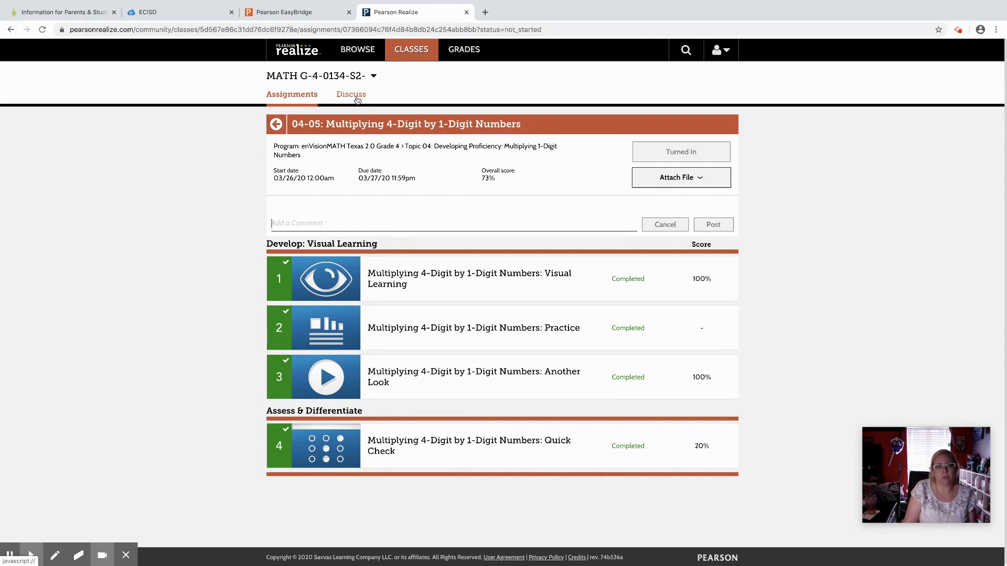
Check 04-05's score under Completed, then open the not-started Multiplying 4-Digit by 1-Digit Practice worksheet.
left_click(276, 125)
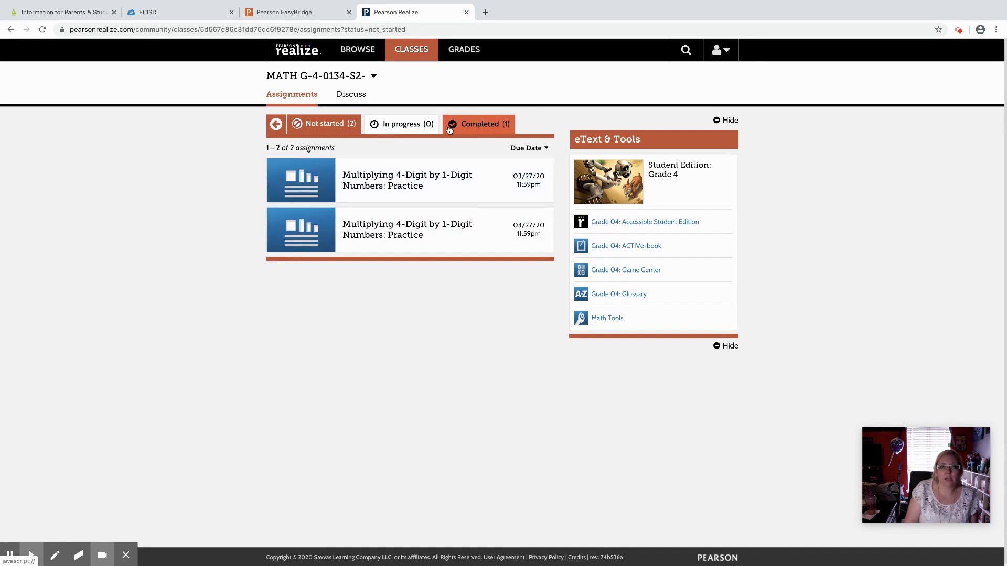
left_click(468, 124)
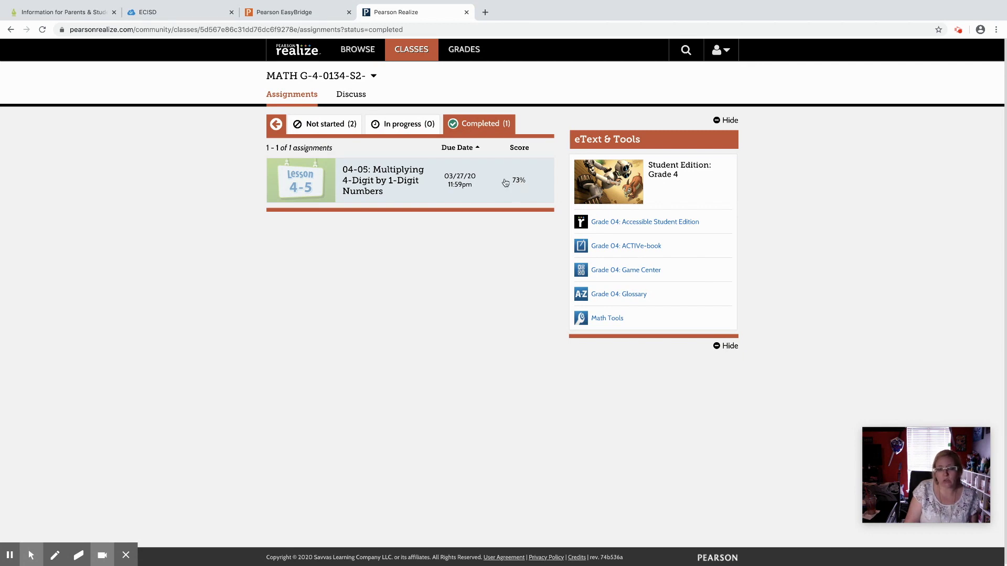
left_click(322, 124)
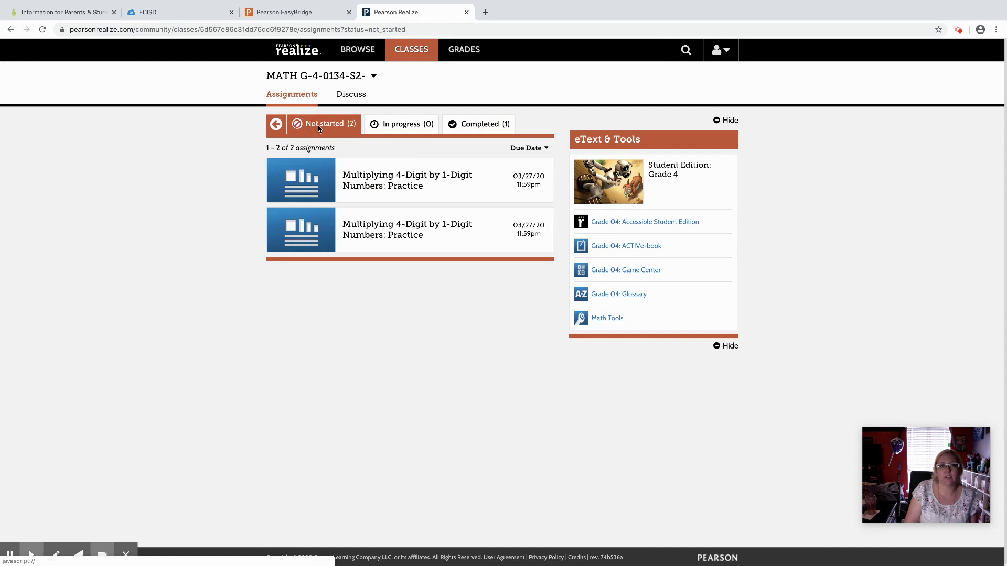
left_click(406, 180)
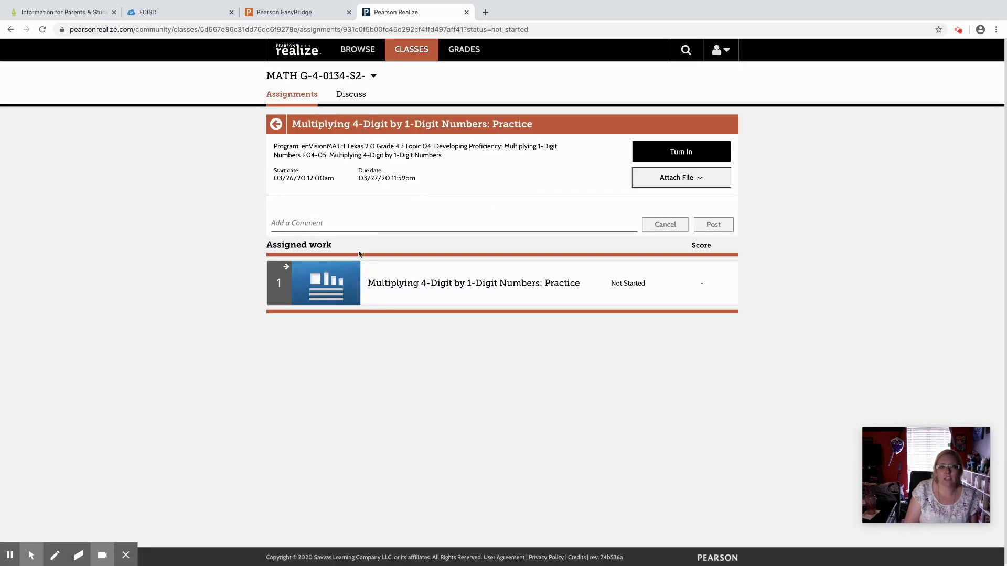
left_click(440, 282)
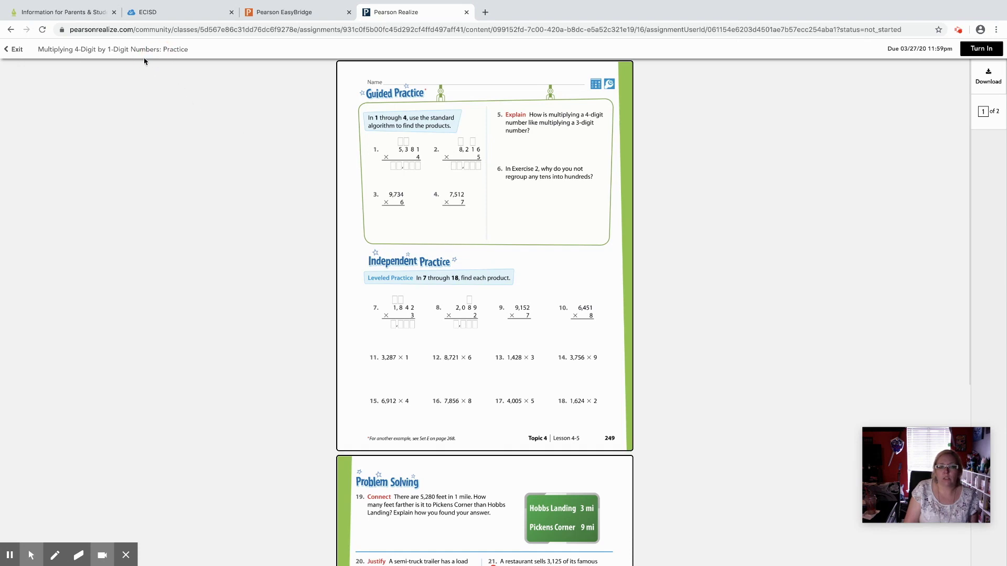
scroll(415, 221, "down", 5)
scroll(425, 251, "down", 2)
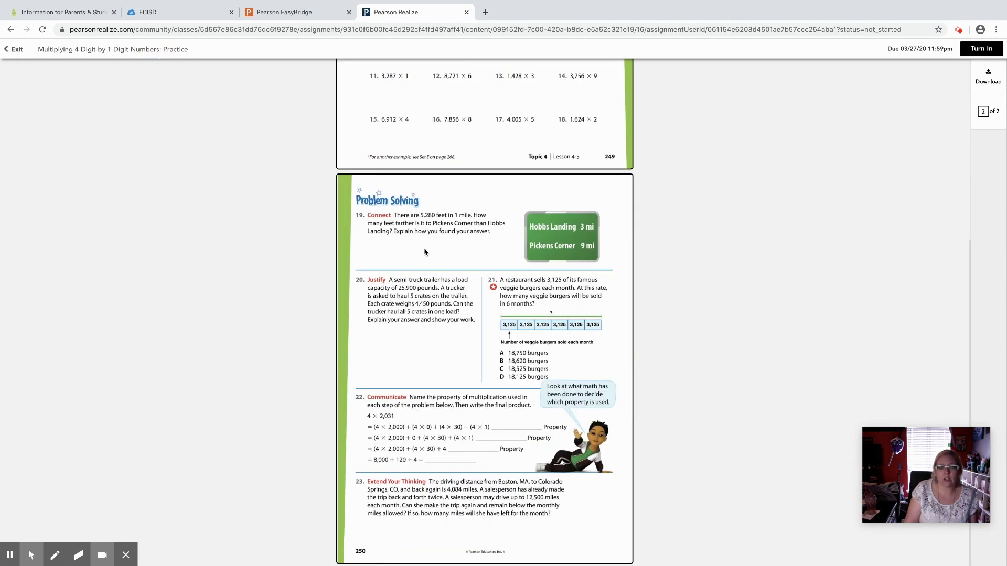
scroll(424, 250, "up", 4)
scroll(425, 250, "up", 1)
Leave the worksheet and filter MATH assignments to Completed, showing 04-05 at 73%.
left_click(4, 50)
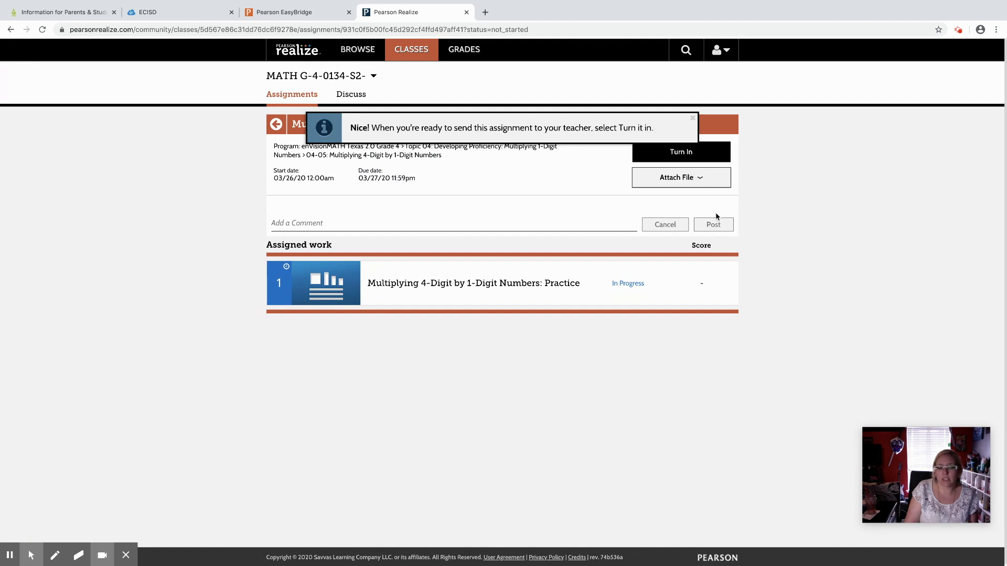
left_click(275, 124)
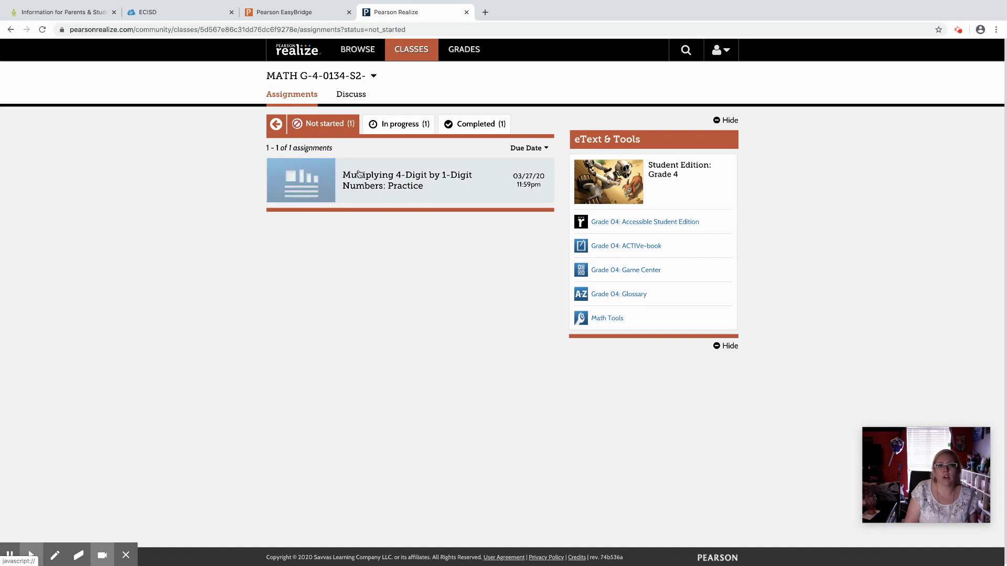
left_click(400, 123)
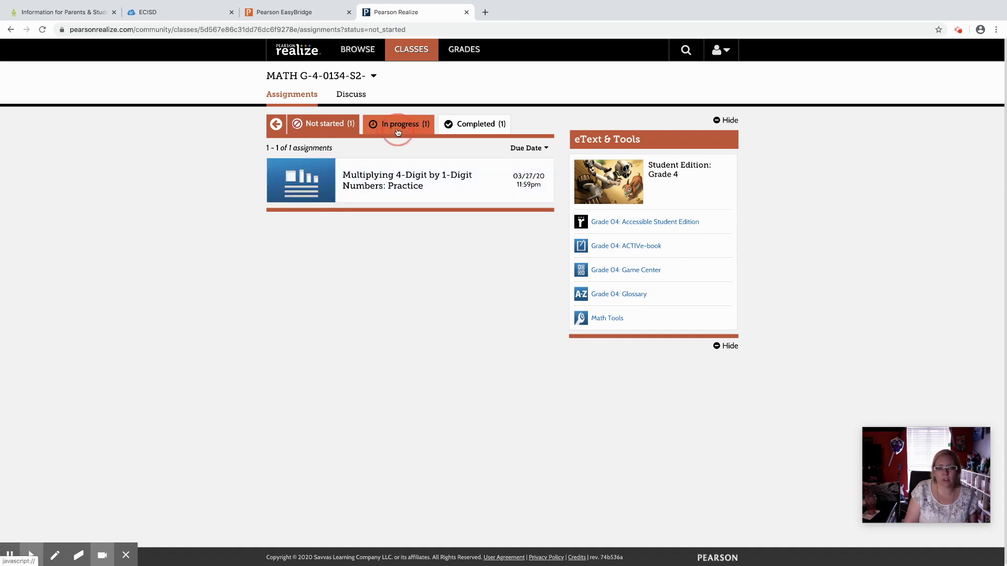
left_click(464, 127)
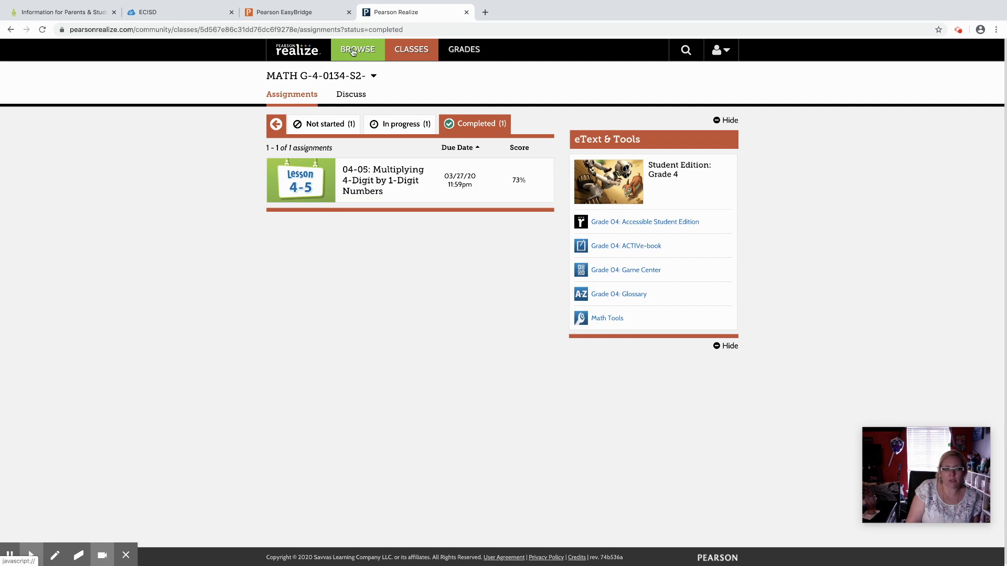
Dismiss a stray link menu, view the MATH class grades, then go to the Realize home page.
right_click(423, 50)
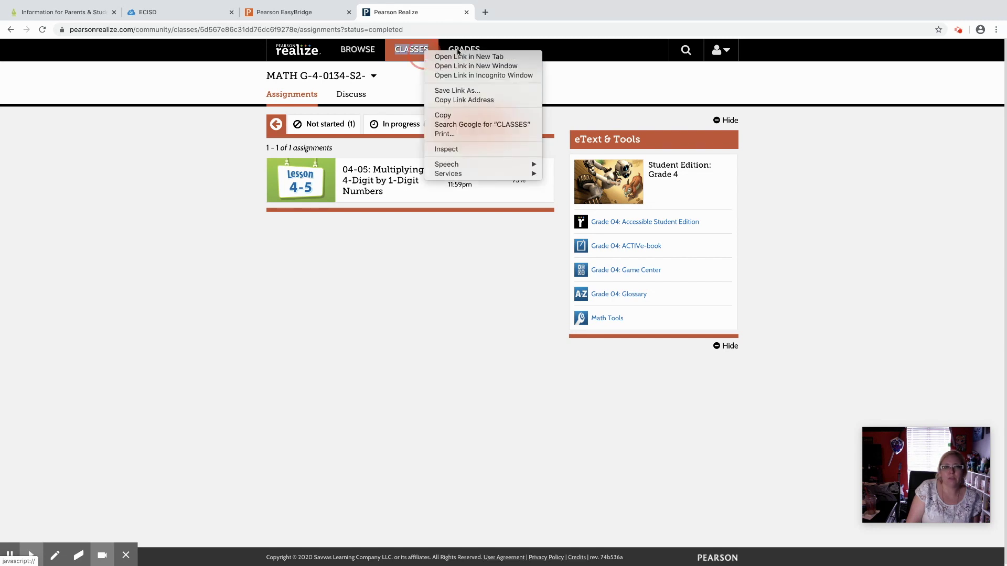
key("Escape")
left_click(463, 50)
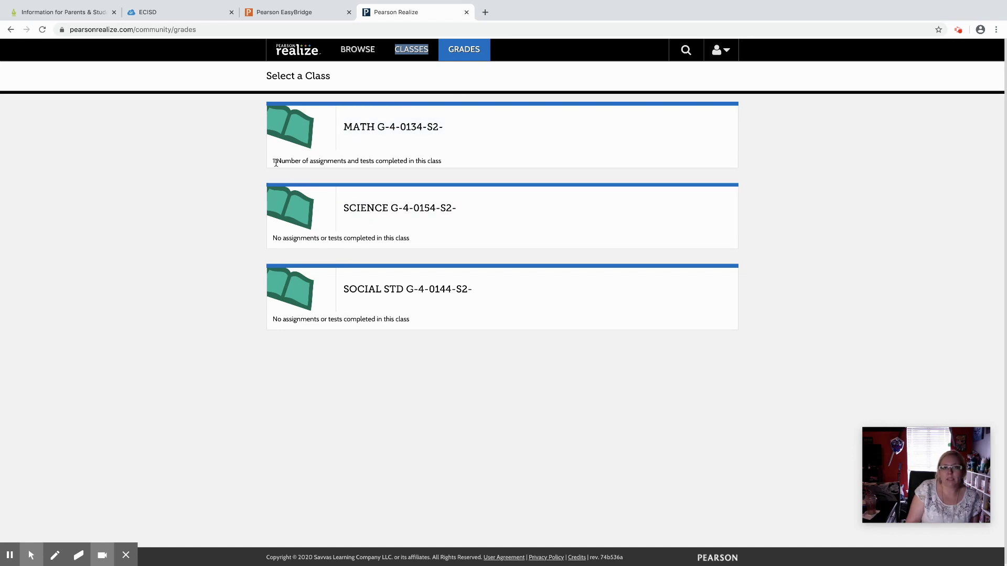
left_click(360, 140)
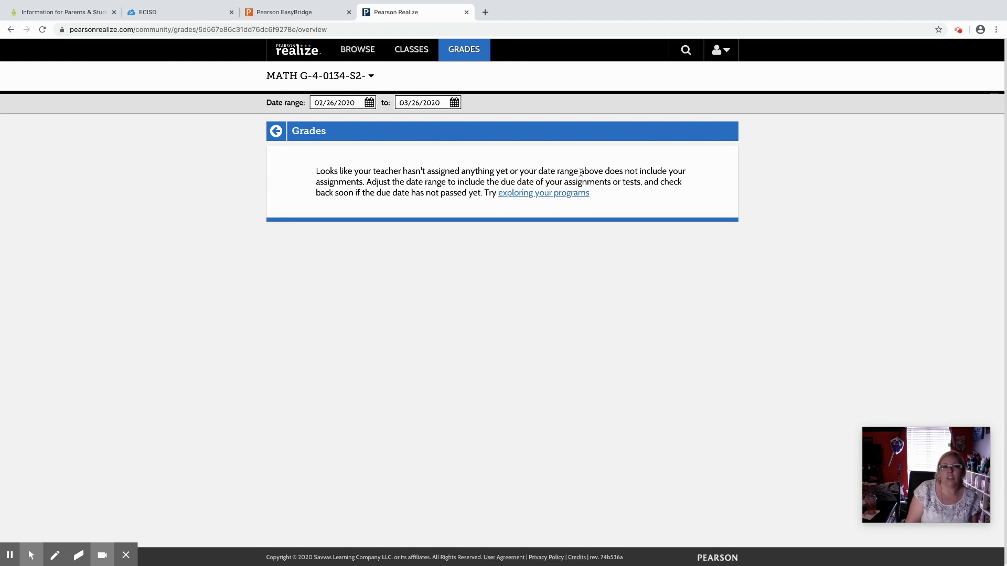
left_click(412, 49)
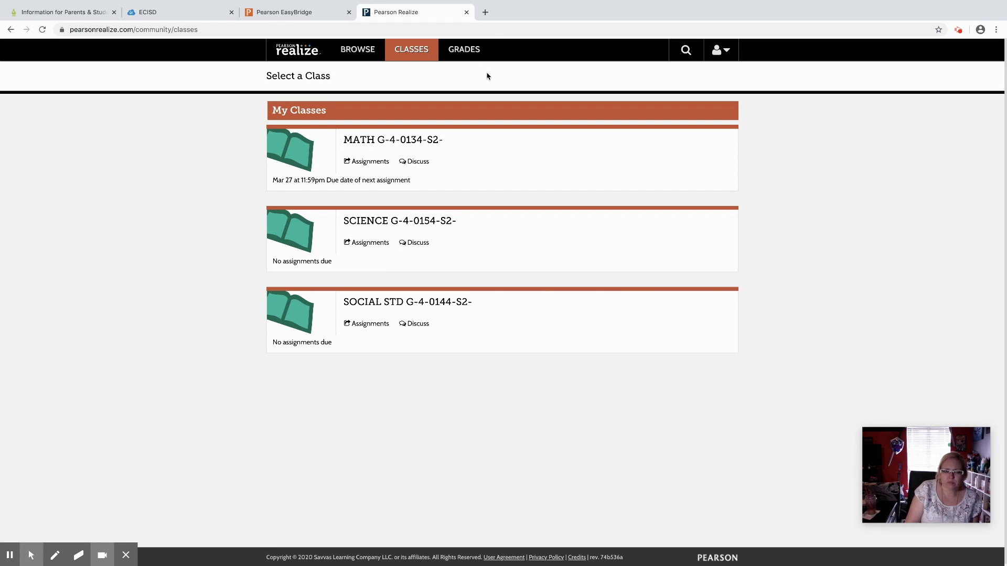
left_click(296, 50)
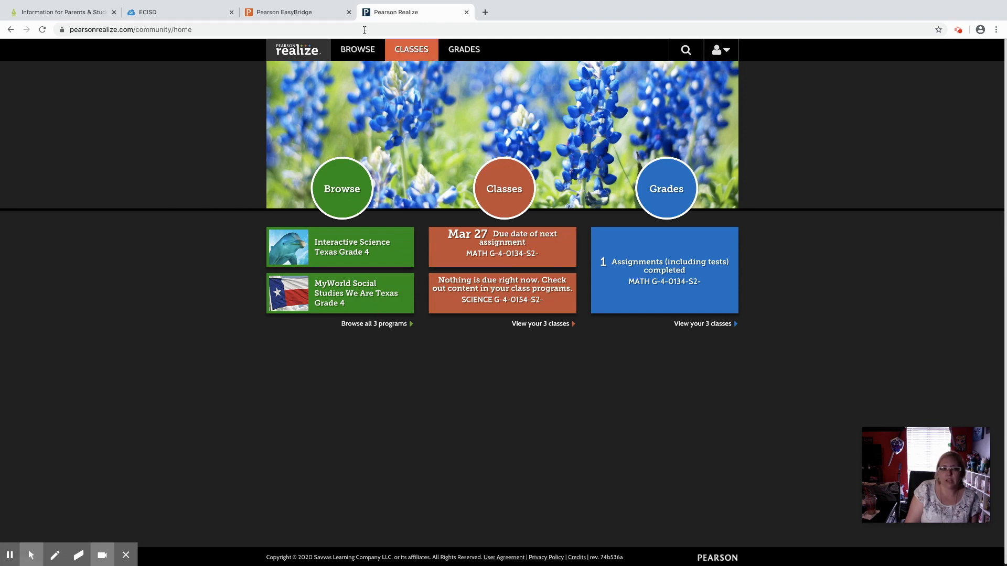
Close the Realize tab, sign out of EasyBridge, close the sign-in tab, and quit Chrome.
left_click(466, 12)
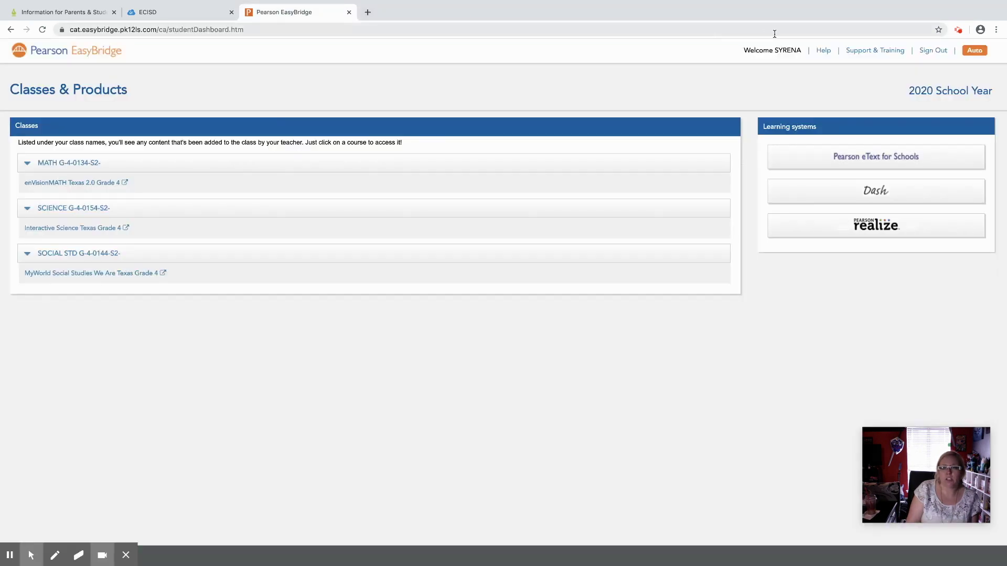
left_click(933, 50)
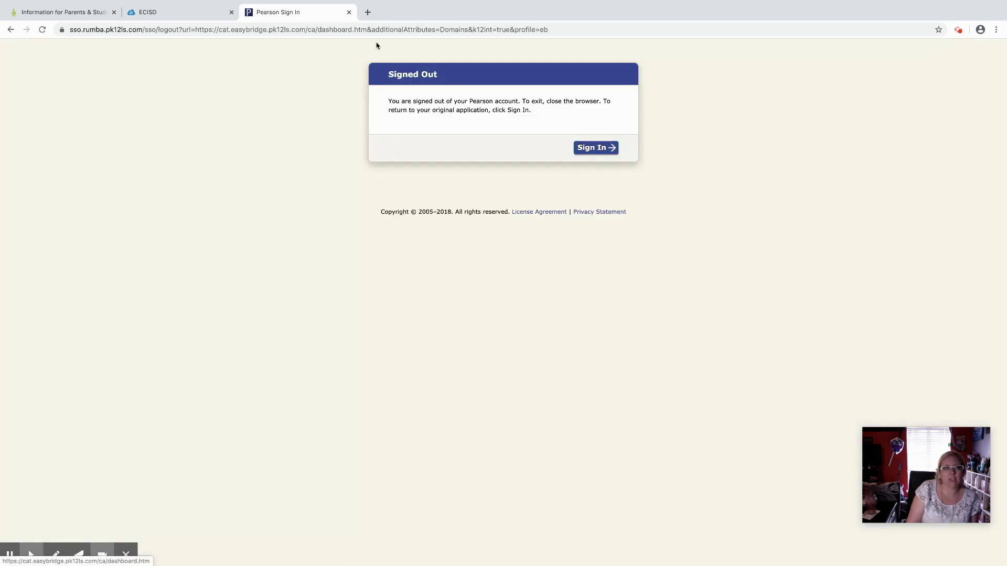
left_click(349, 13)
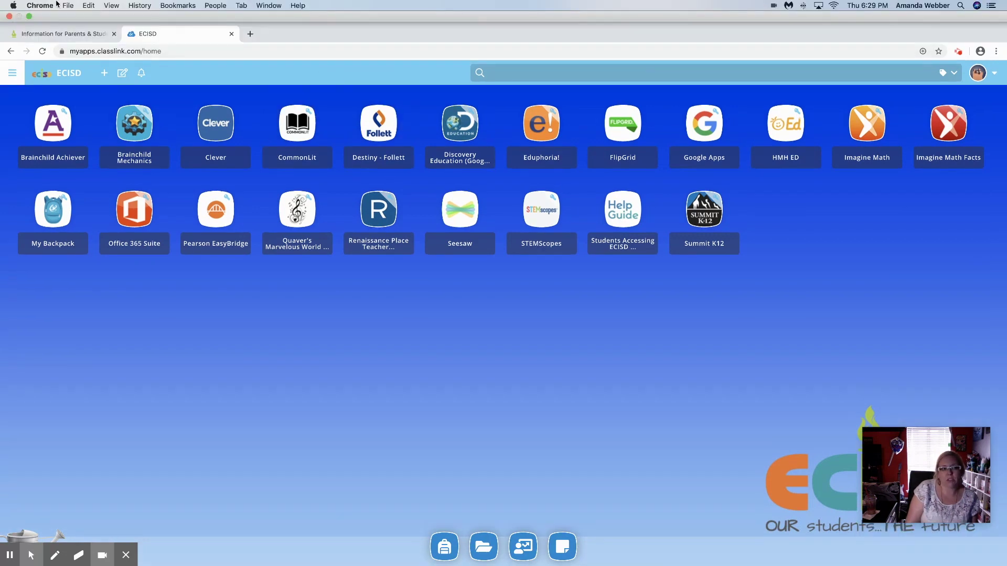
left_click(40, 6)
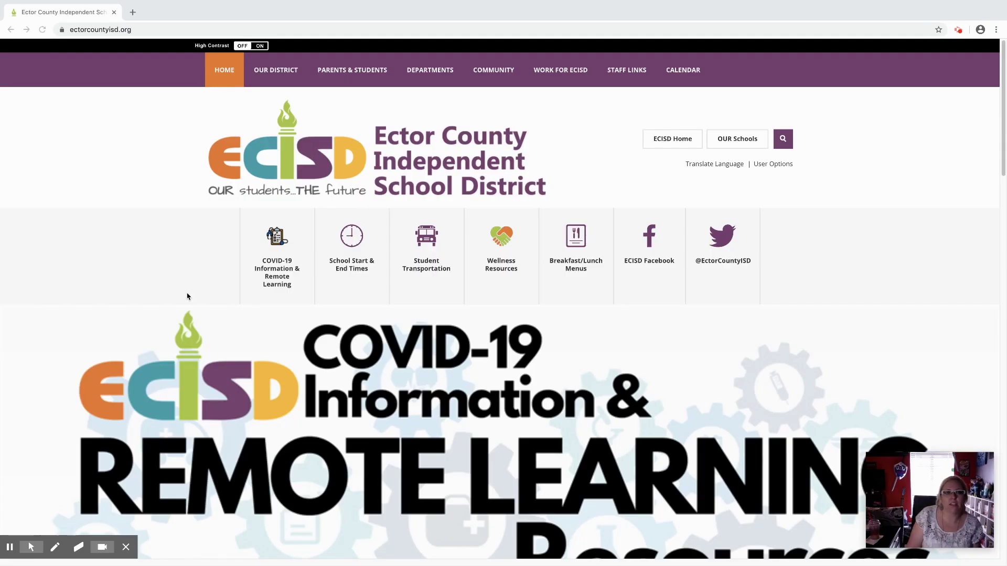
Go from COVID-19 Information to Information for Parents, then open the ECISD Remote Learning link.
left_click(280, 277)
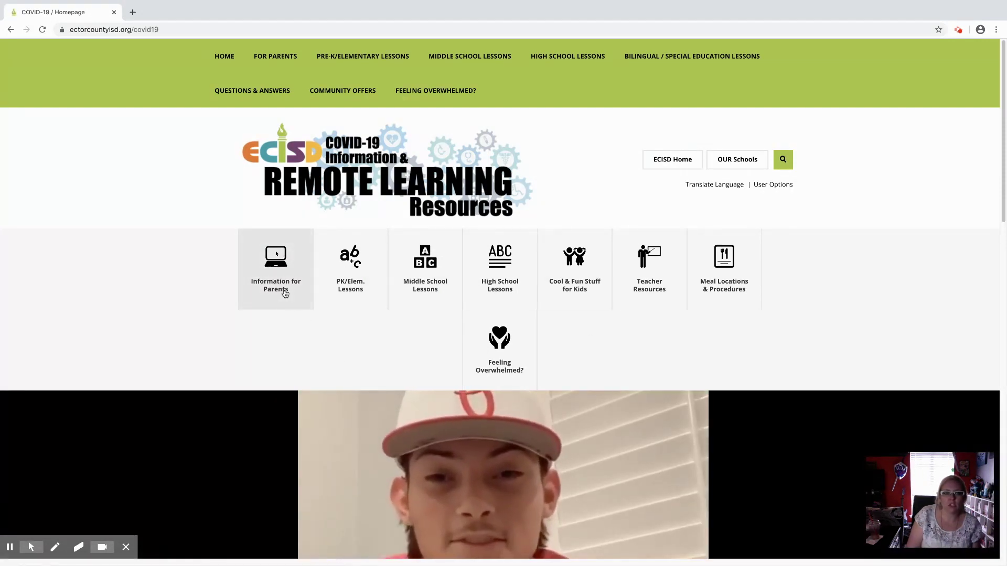
left_click(275, 287)
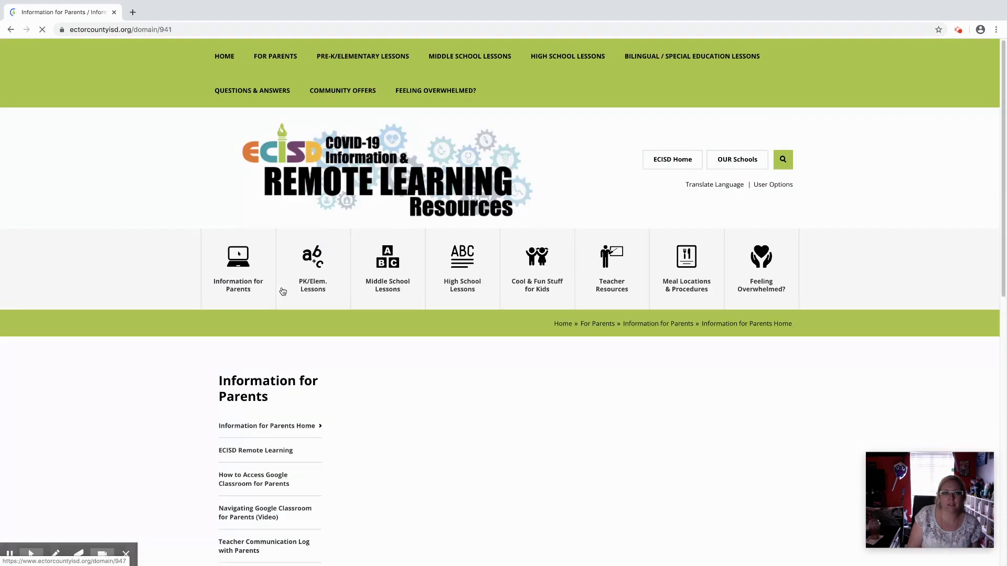
scroll(324, 353, "down", 3)
scroll(324, 354, "down", 2)
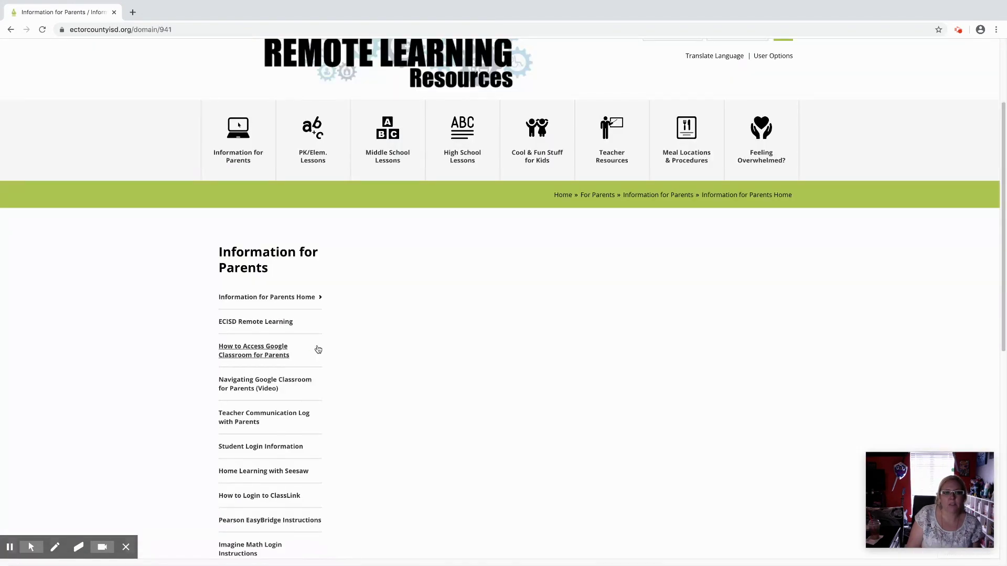
scroll(292, 342, "down", 1)
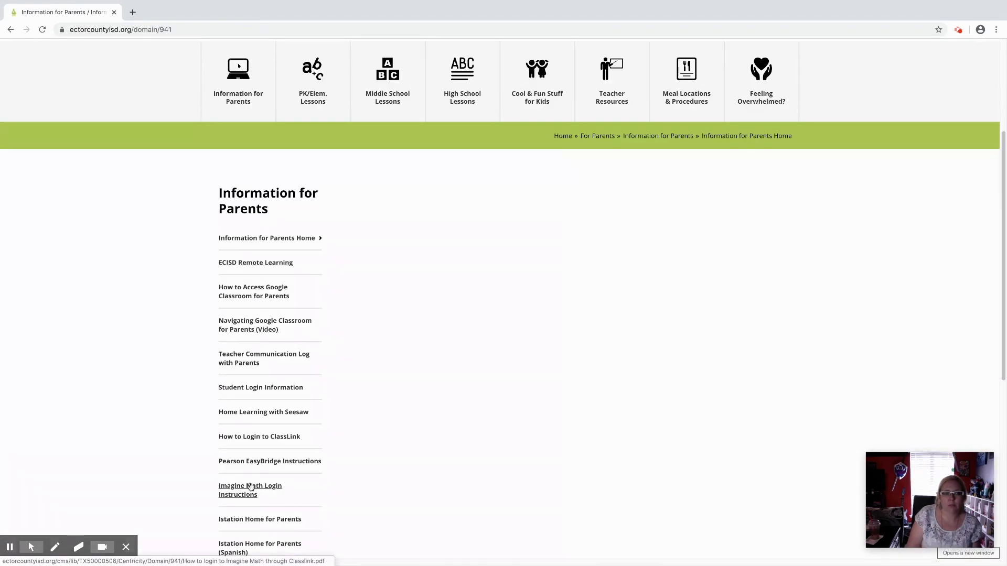
scroll(254, 488, "down", 1)
scroll(254, 504, "down", 2)
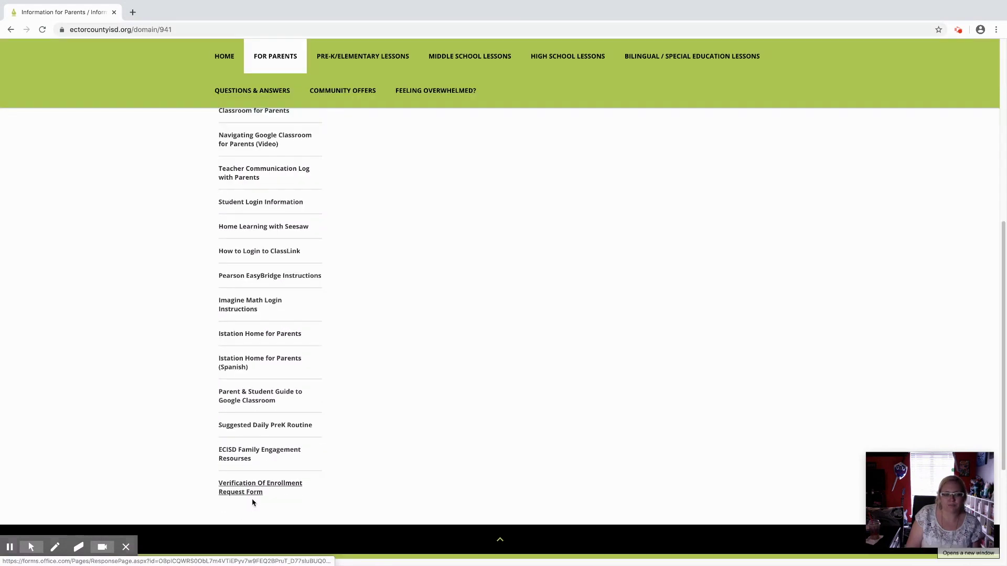
scroll(253, 496, "down", 3)
scroll(253, 485, "up", 1)
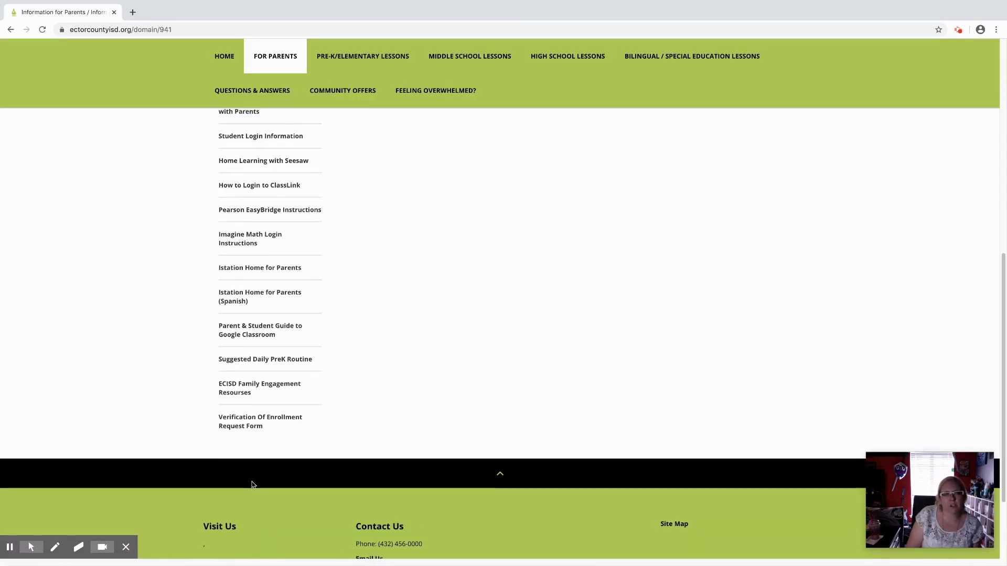
scroll(253, 485, "up", 1)
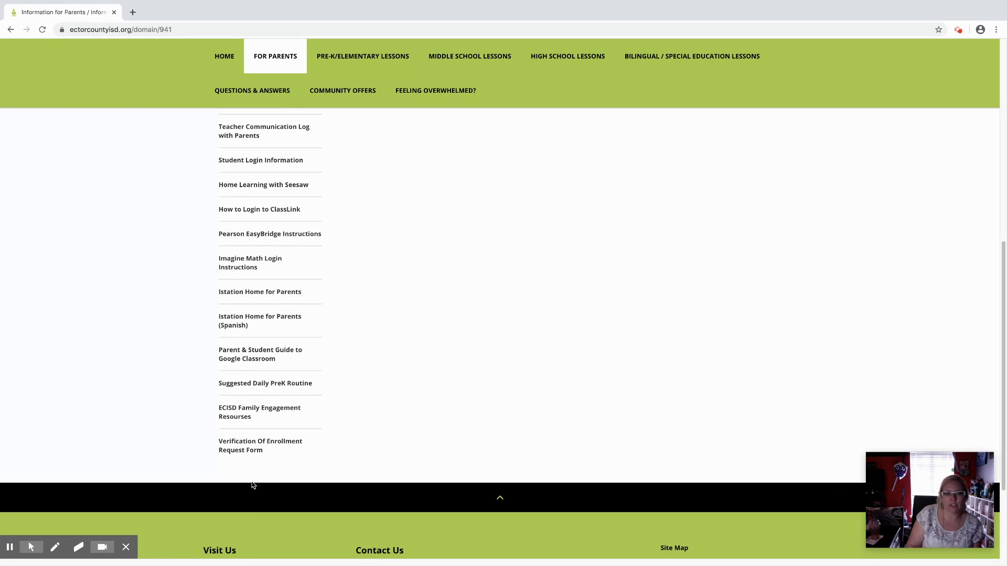
scroll(300, 328, "down", 1)
scroll(300, 328, "up", 1)
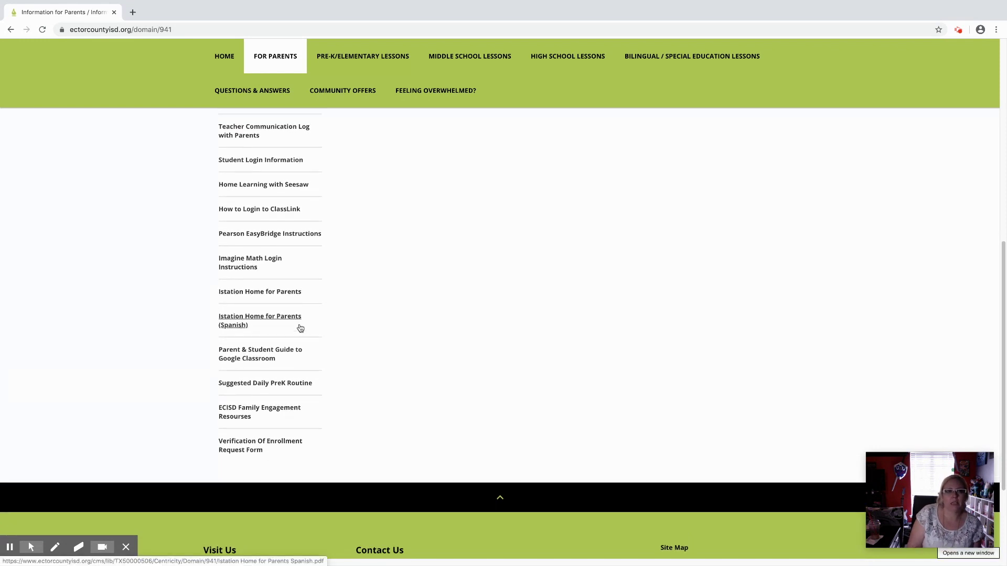
scroll(301, 328, "up", 1)
scroll(301, 328, "up", 2)
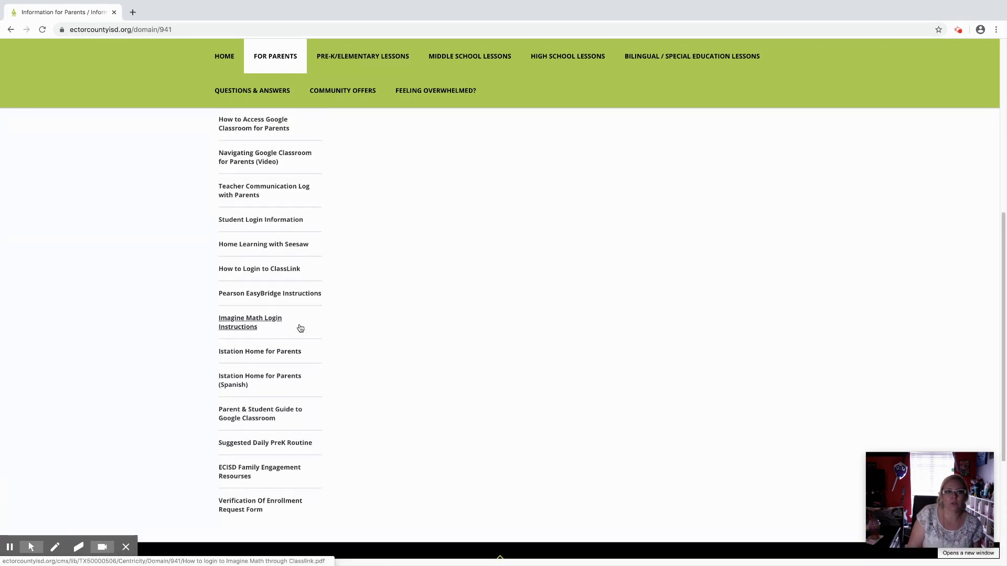
scroll(299, 327, "up", 1)
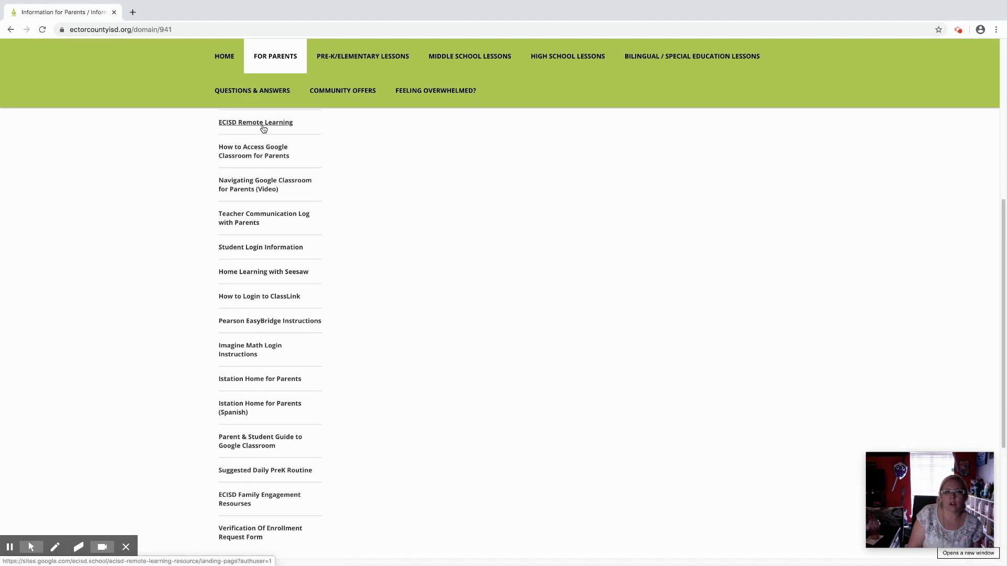
left_click(264, 126)
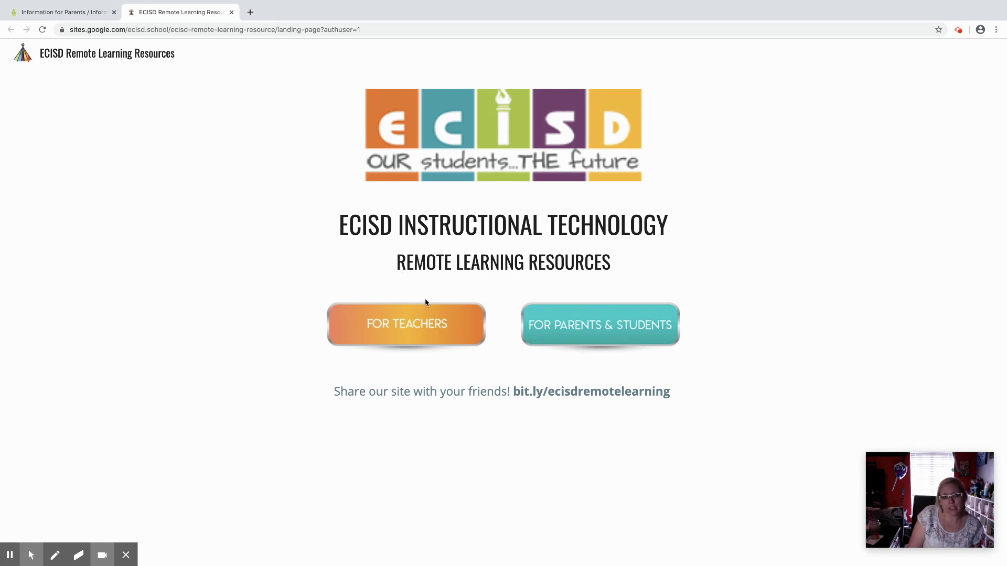
Go to the ECISD Family Engagement parent and student resources, then its remote learning FAQ page.
left_click(601, 325)
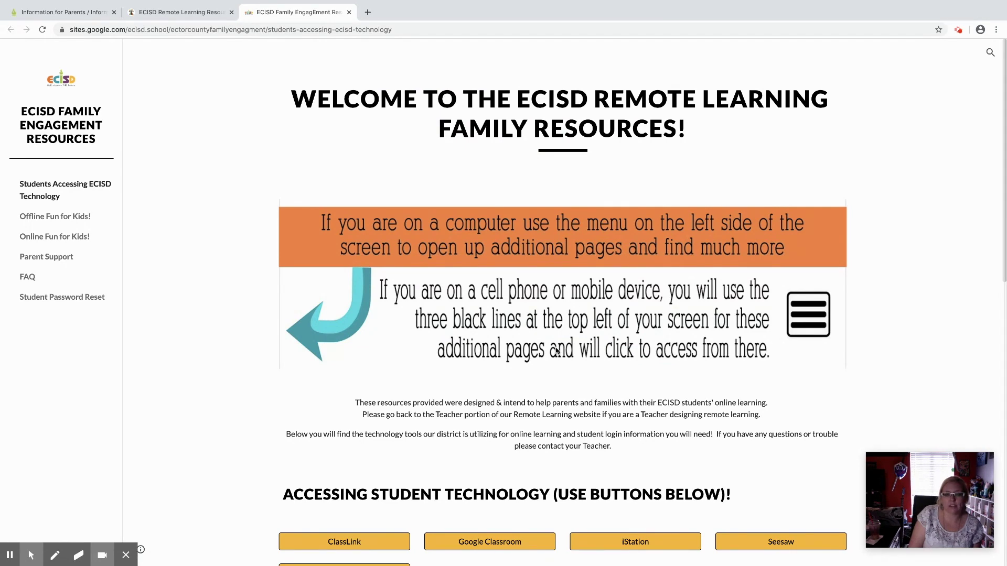
scroll(555, 352, "down", 1)
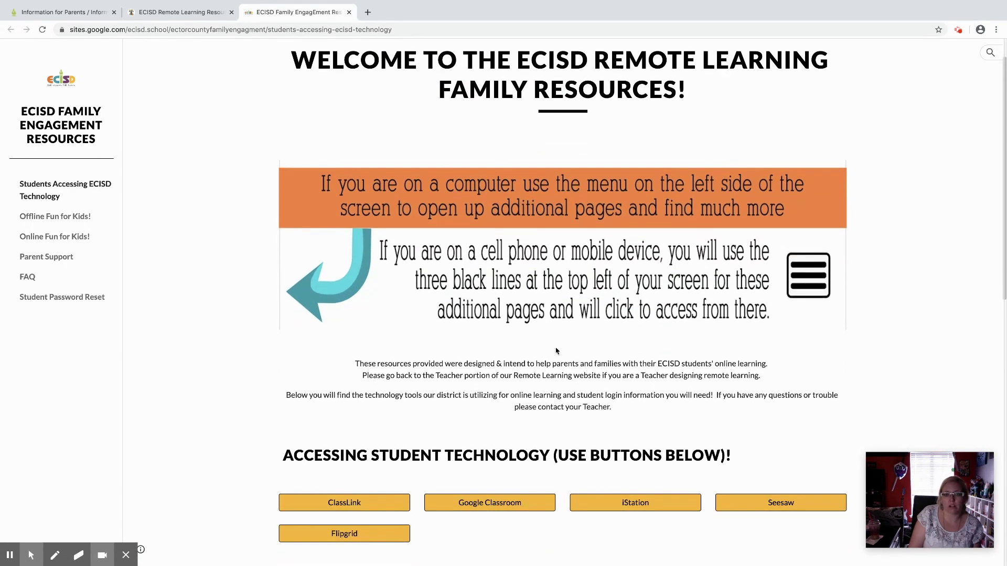
scroll(557, 351, "down", 2)
scroll(558, 351, "down", 2)
scroll(557, 350, "down", 3)
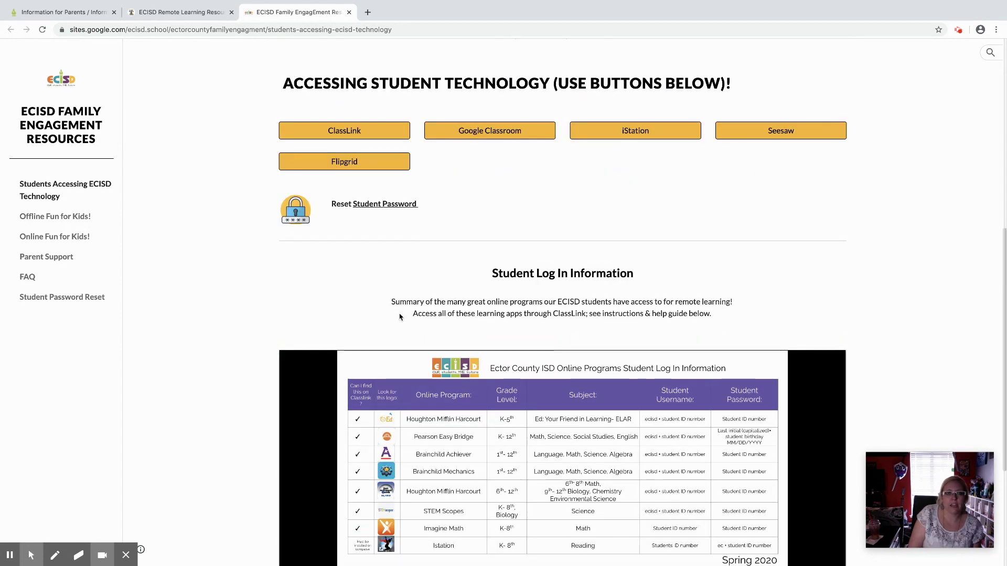
scroll(460, 304, "down", 2)
scroll(493, 318, "down", 1)
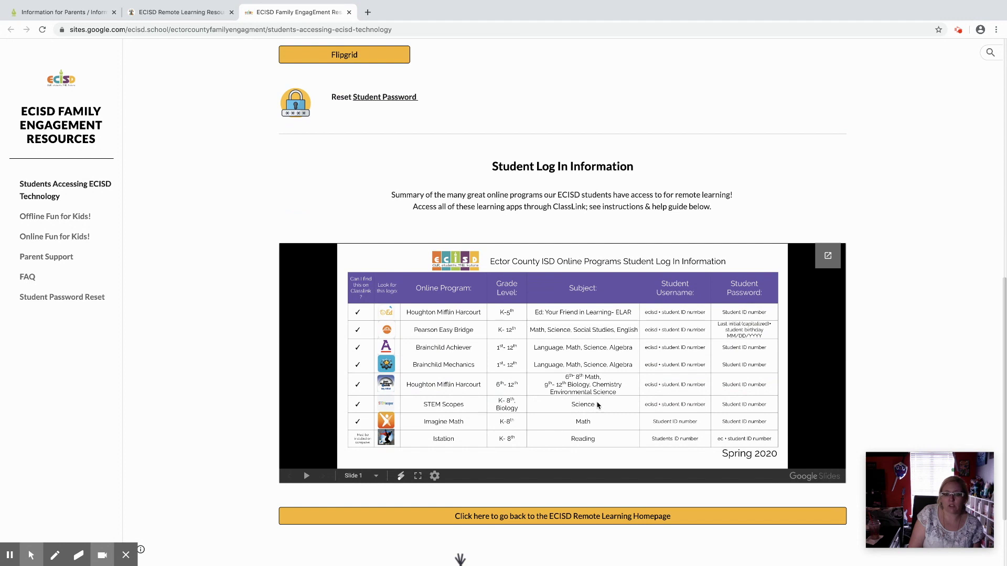
scroll(597, 406, "down", 1)
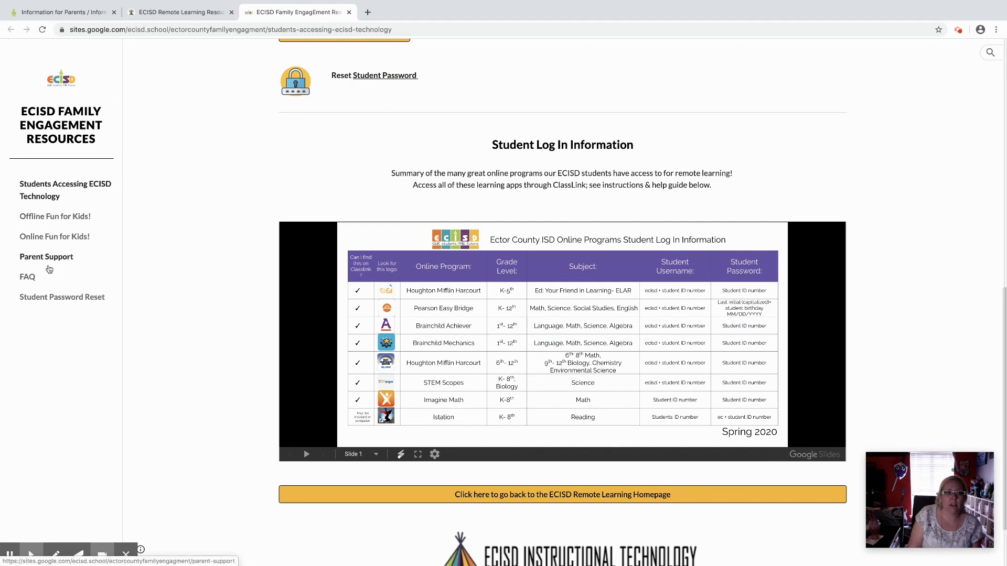
left_click(34, 284)
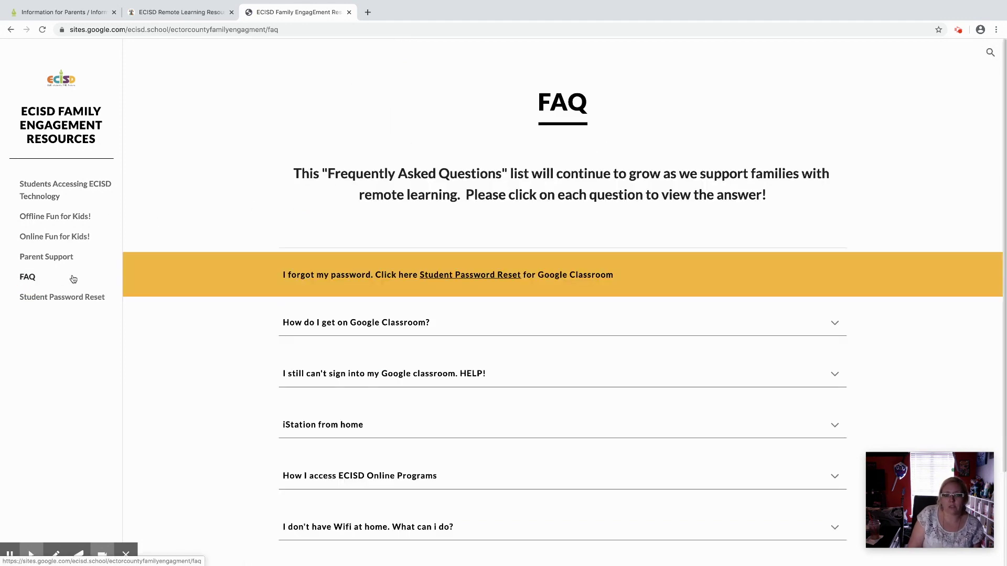